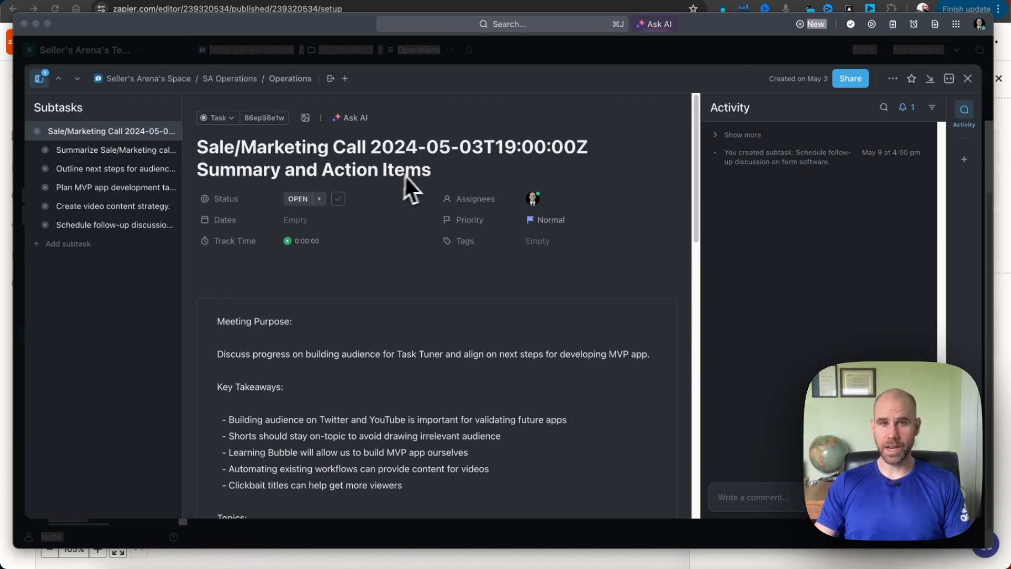
Review the Sale/Marketing Call task's meeting summary and subtasks, then close the task
{"action": "scroll", "coordinate": [419, 217], "scroll_direction": "down", "scroll_amount": 3}
{"action": "scroll", "coordinate": [419, 217], "scroll_direction": "down", "scroll_amount": 1}
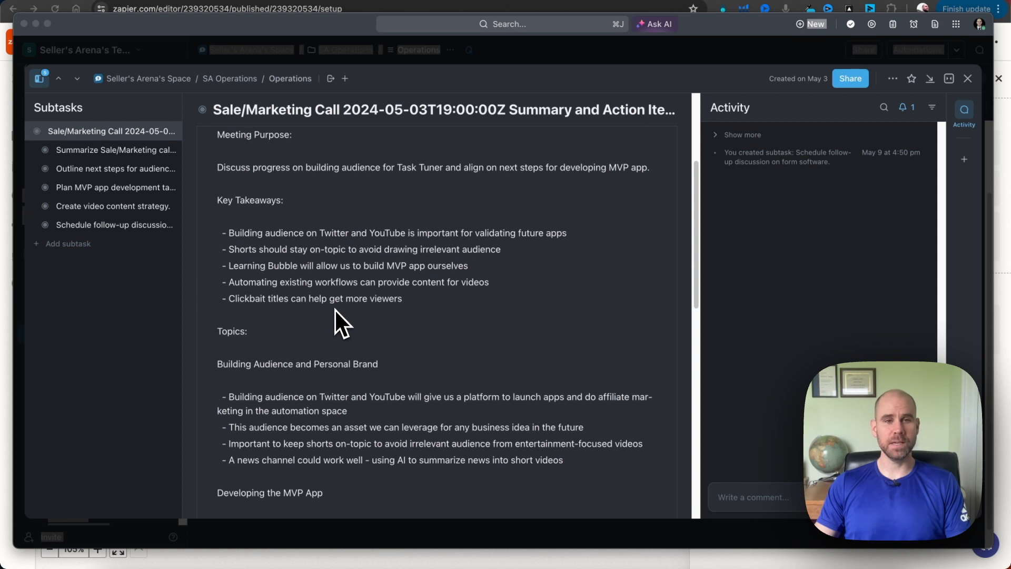
{"action": "scroll", "coordinate": [337, 316], "scroll_direction": "down", "scroll_amount": 10}
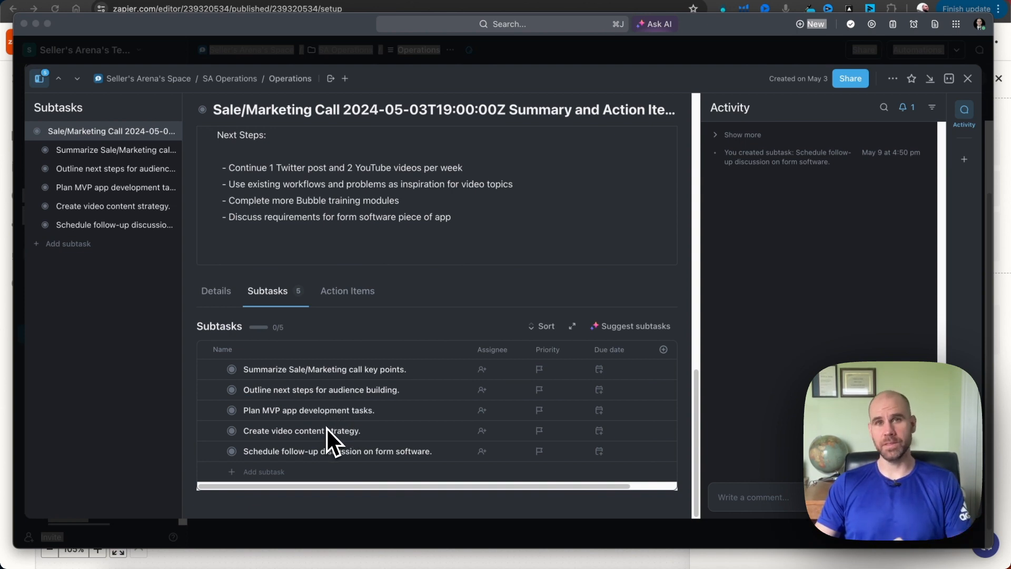
{"action": "scroll", "coordinate": [327, 429], "scroll_direction": "up", "scroll_amount": 10}
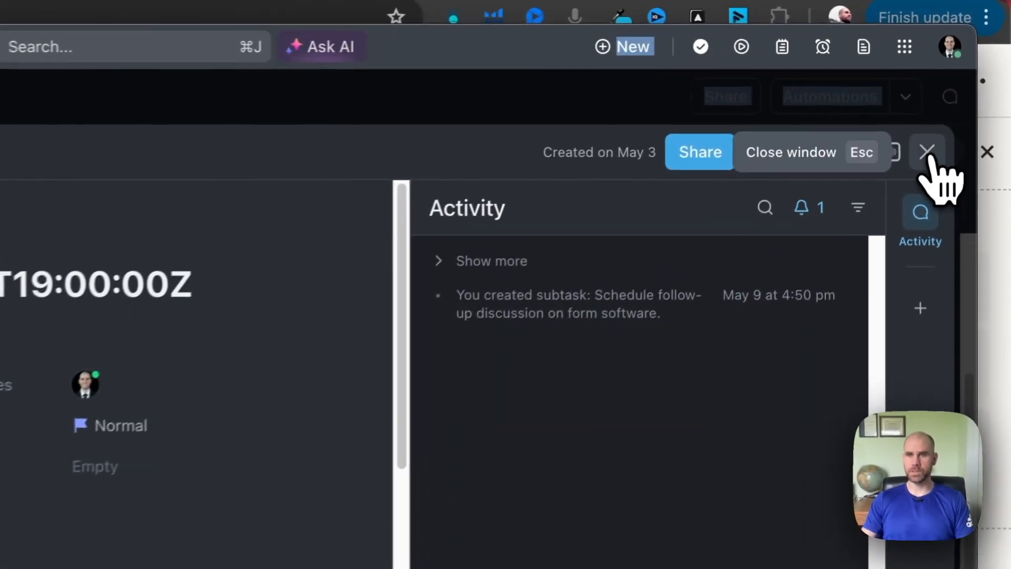
{"action": "left_click", "coordinate": [968, 78]}
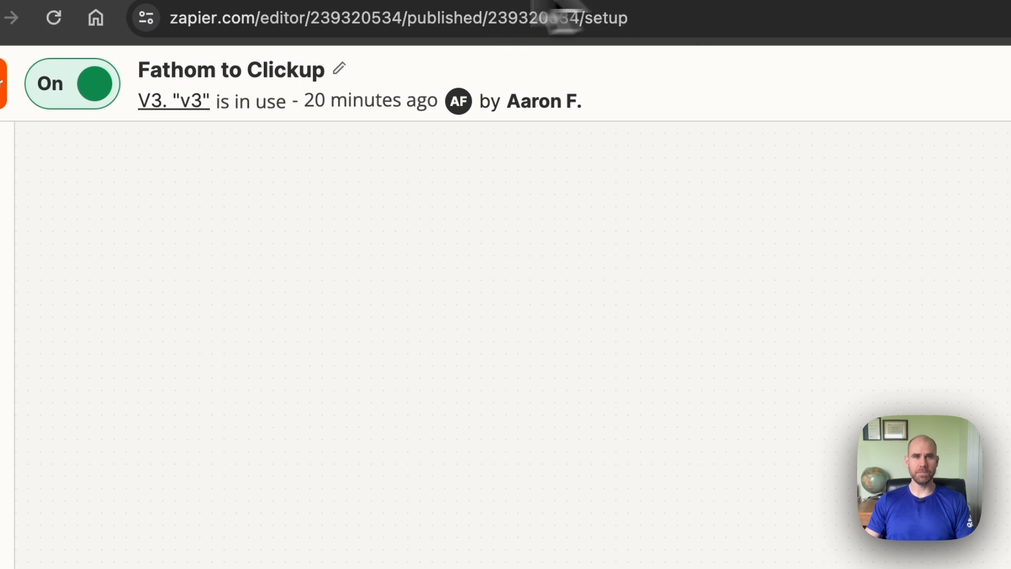
Switch to Fathom and open the Impromptu Zoom Meeting recording to view its summary
{"action": "left_click", "coordinate": [691, 1]}
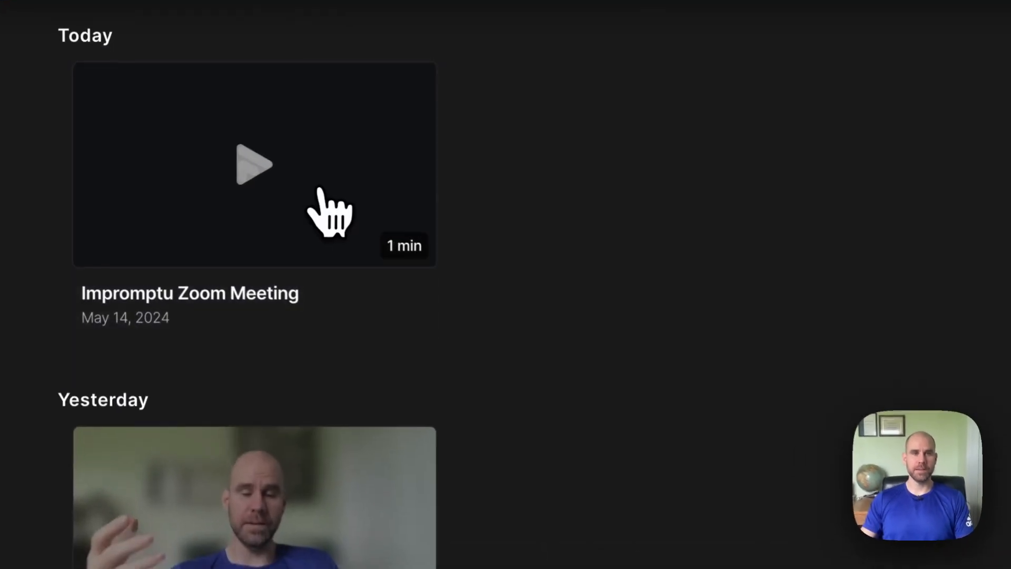
{"action": "left_click", "coordinate": [235, 191]}
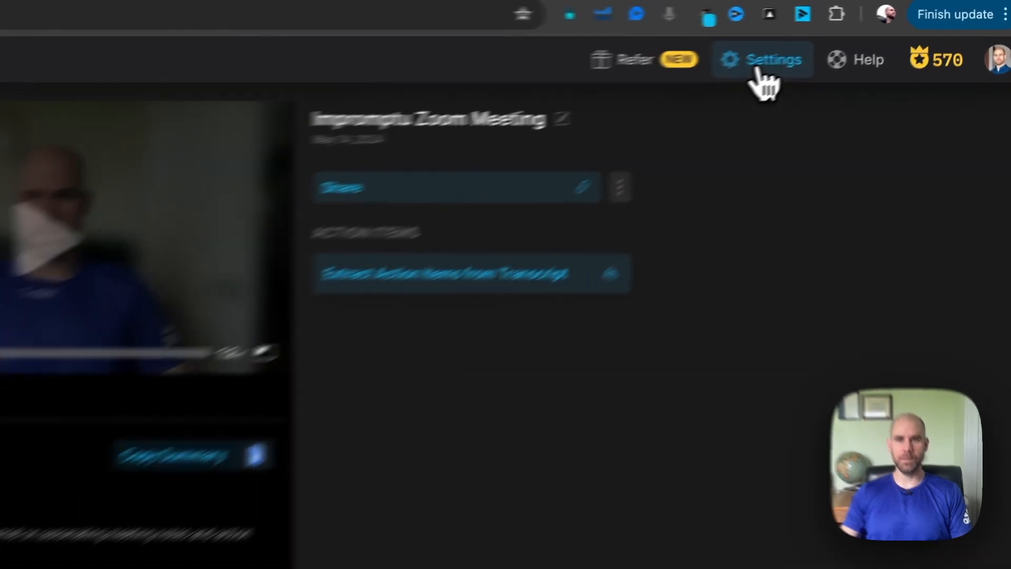
Examine the Default Meeting Summary Template options in the Fathom settings without changing the template
{"action": "left_click", "coordinate": [845, 42]}
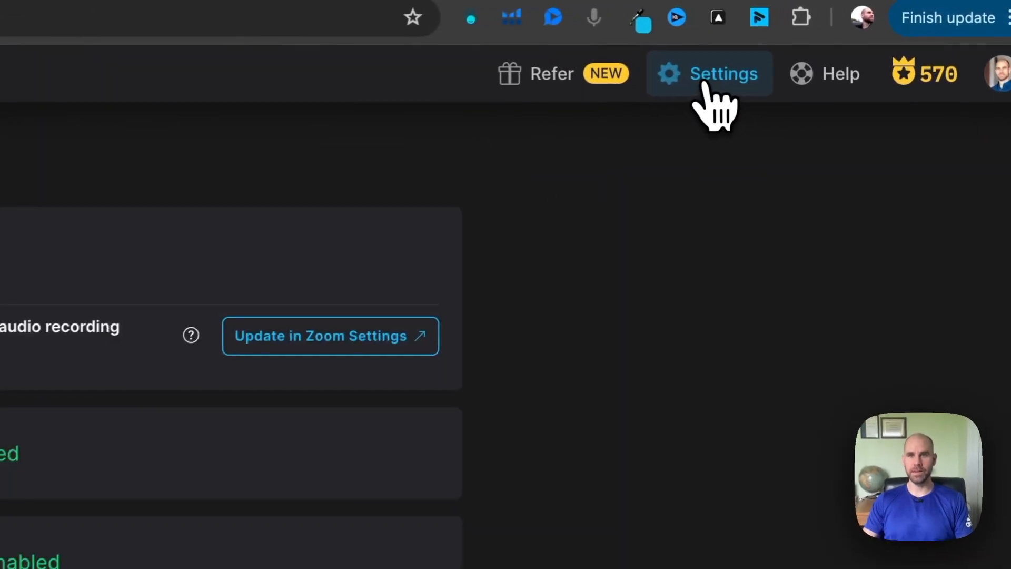
{"action": "scroll", "coordinate": [444, 371], "scroll_direction": "down", "scroll_amount": 5}
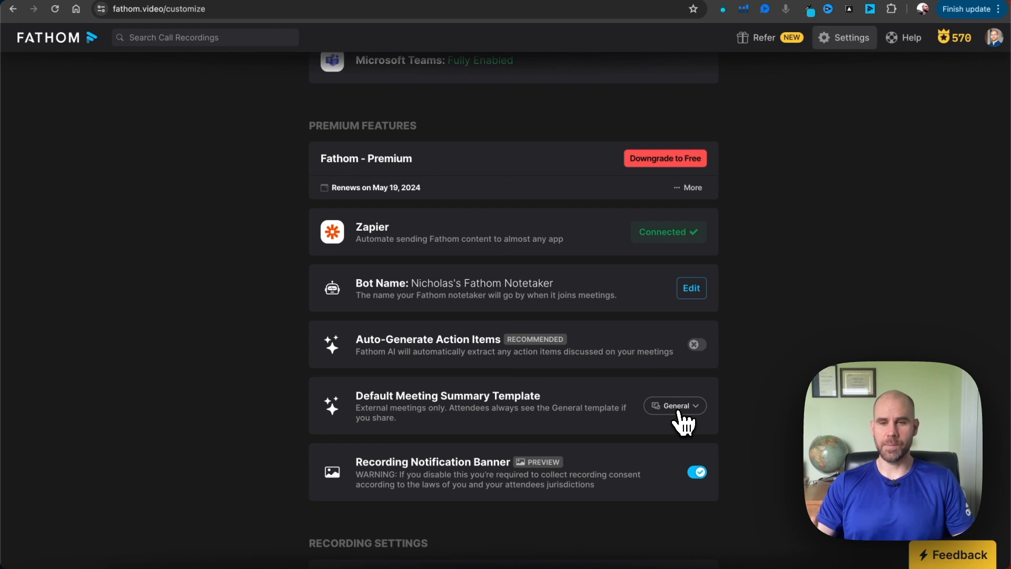
{"action": "left_click", "coordinate": [678, 411]}
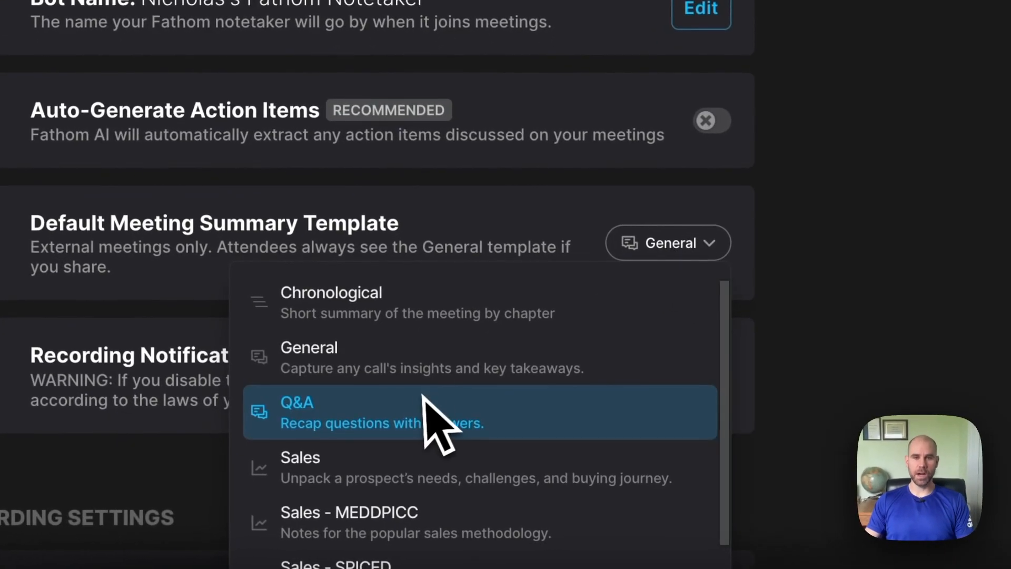
{"action": "scroll", "coordinate": [429, 479], "scroll_direction": "down", "scroll_amount": 1}
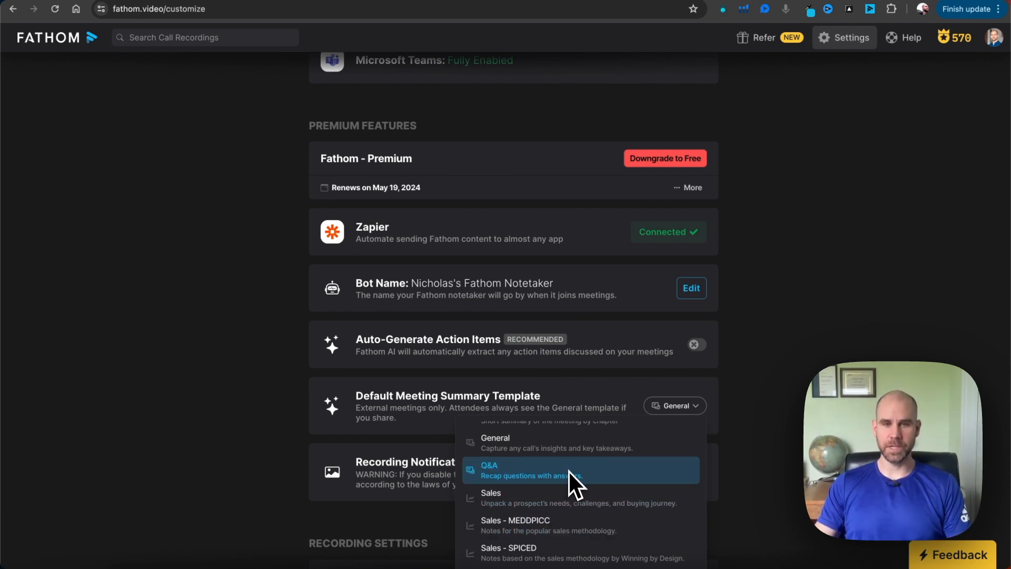
{"action": "left_click", "coordinate": [773, 392]}
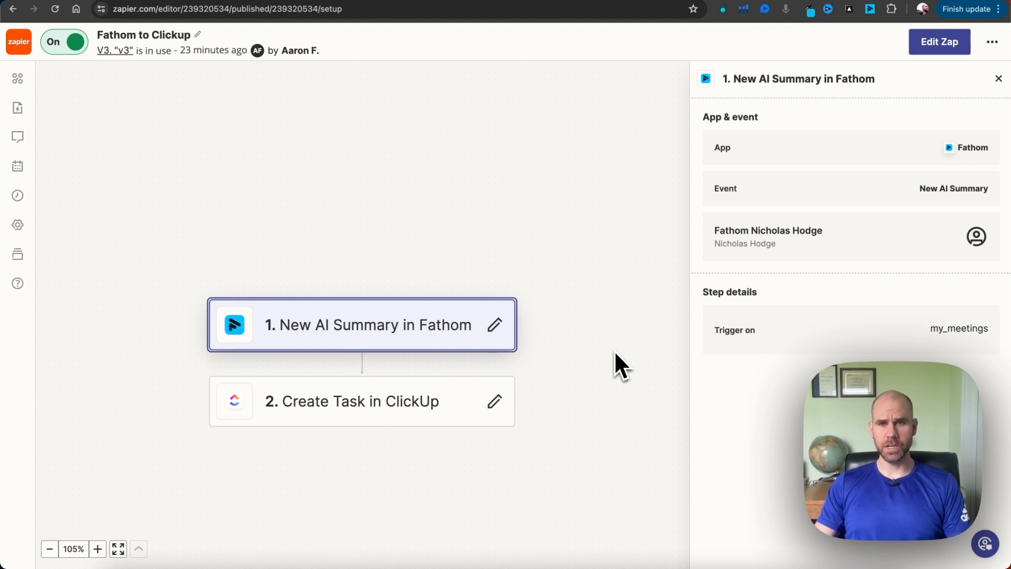
Create a new Zap in Zapier and search the trigger apps for Fathom
{"action": "left_click", "coordinate": [17, 47]}
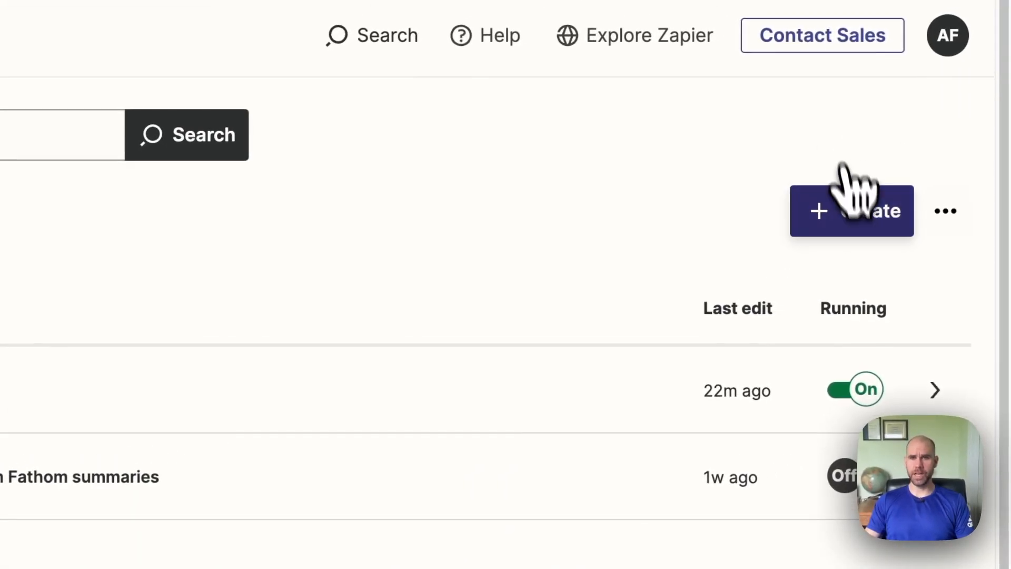
{"action": "left_click", "coordinate": [863, 206]}
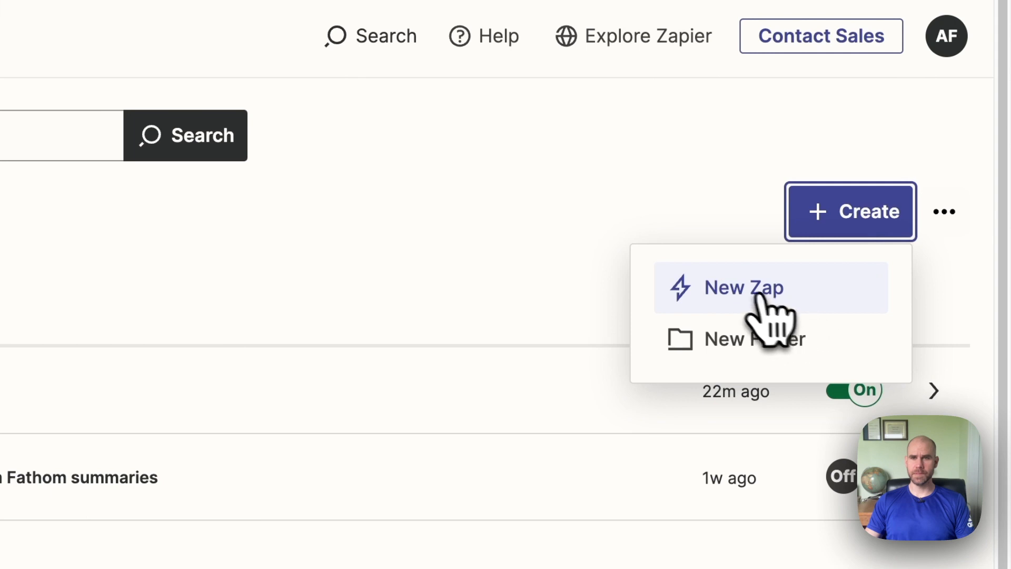
{"action": "left_click", "coordinate": [744, 300]}
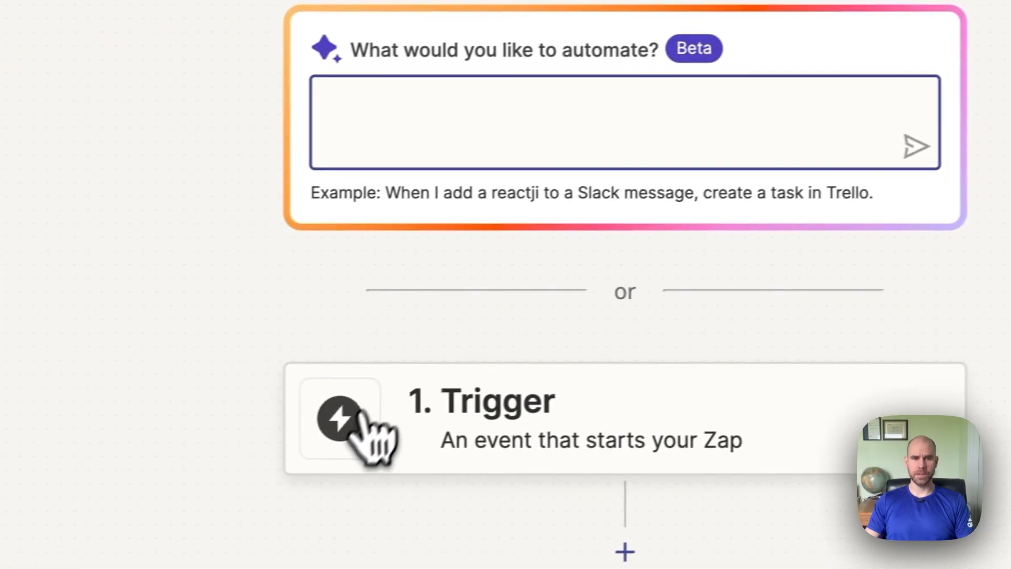
{"action": "left_click", "coordinate": [29, 481]}
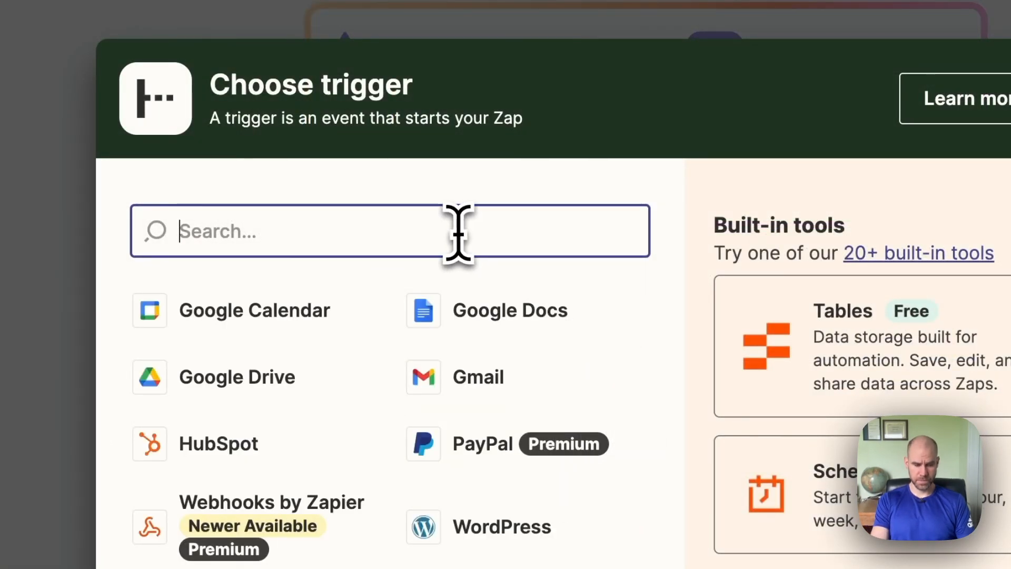
{"action": "type", "text": "fathom"}
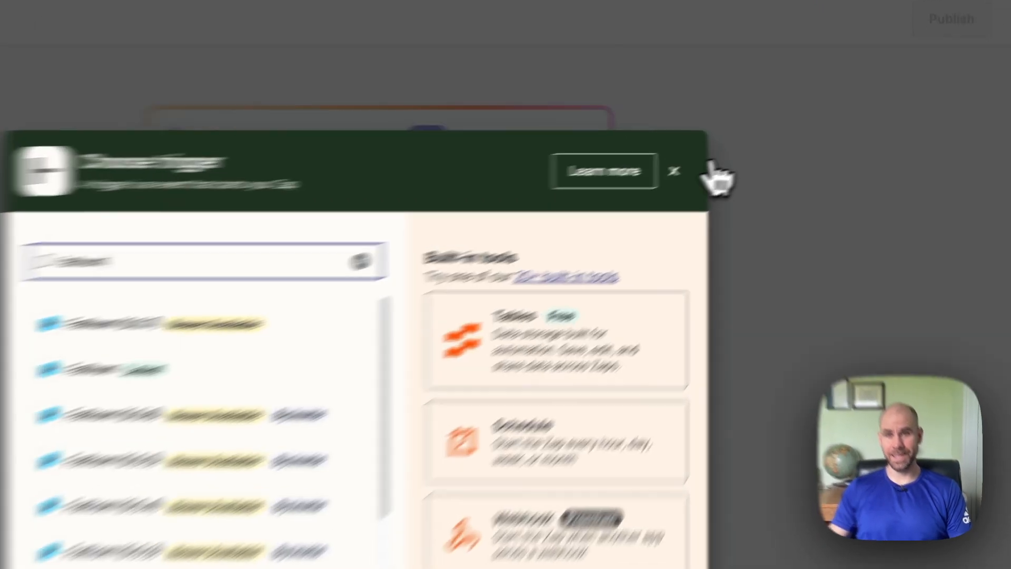
{"action": "left_click", "coordinate": [738, 153]}
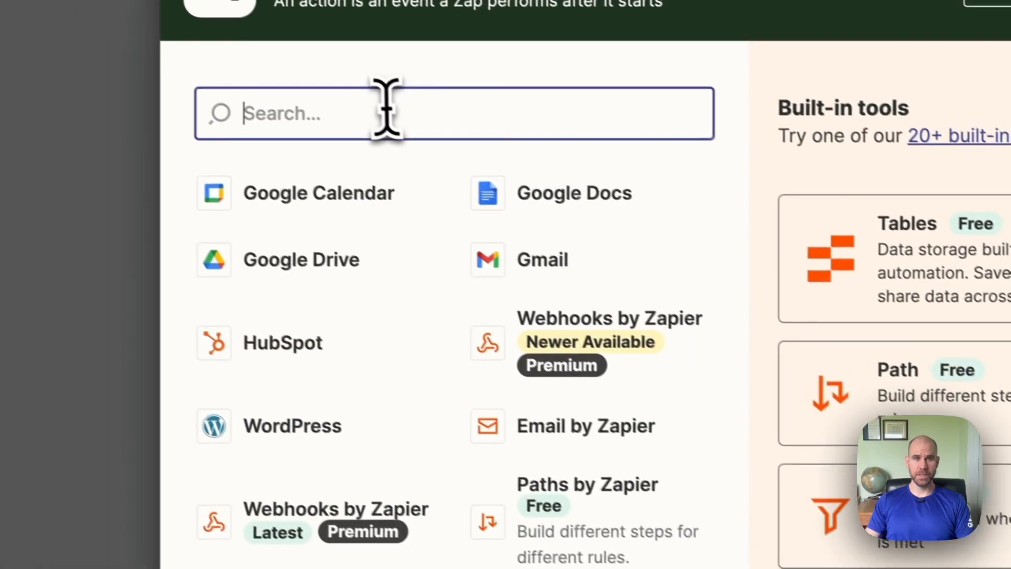
Find ClickUp among the action apps and set it as the new Zap's action
{"action": "type", "text": "clickup"}
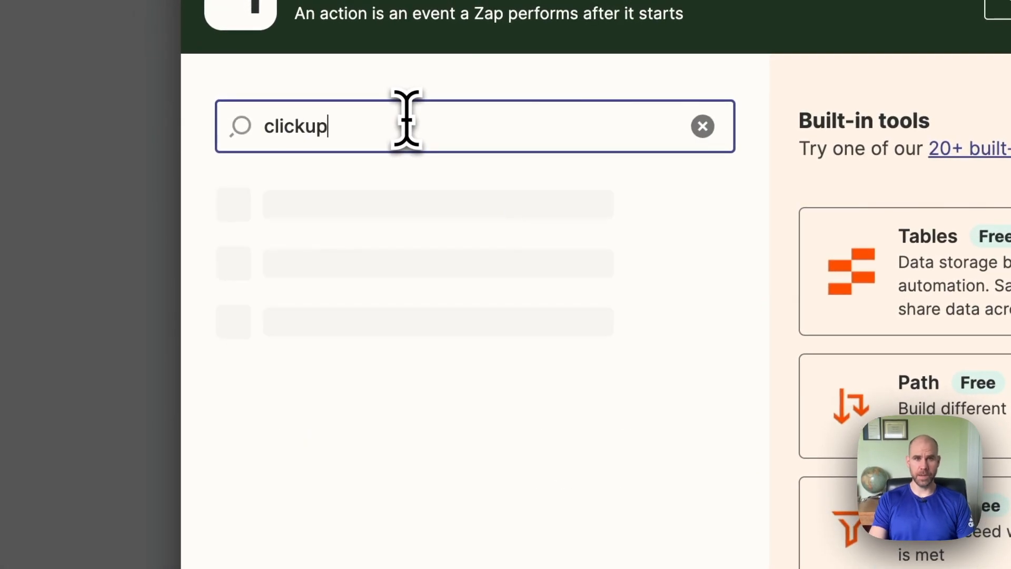
{"action": "left_click", "coordinate": [316, 218]}
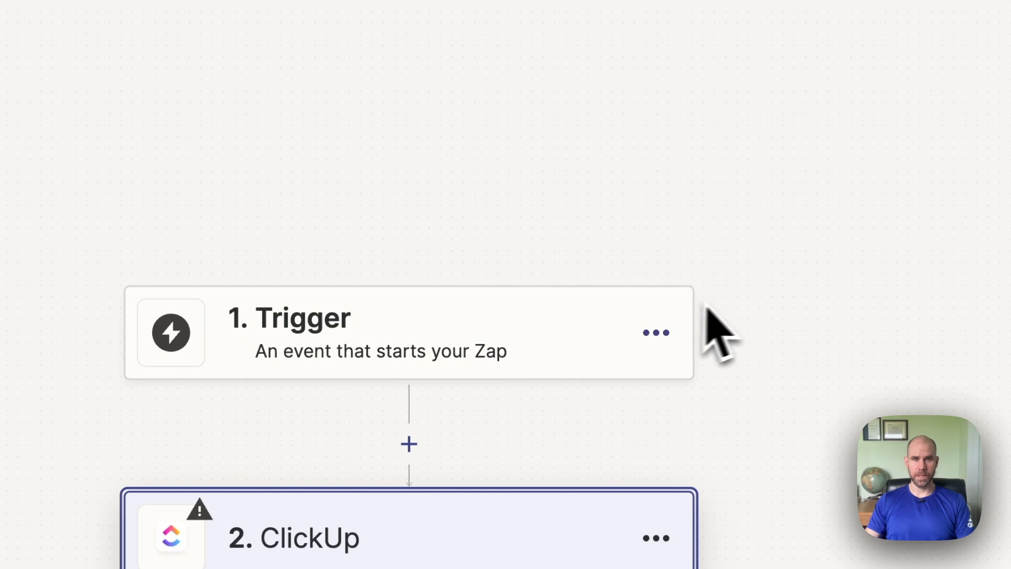
Set the latest Fathom version as the new Zap's trigger app
{"action": "left_click", "coordinate": [345, 371]}
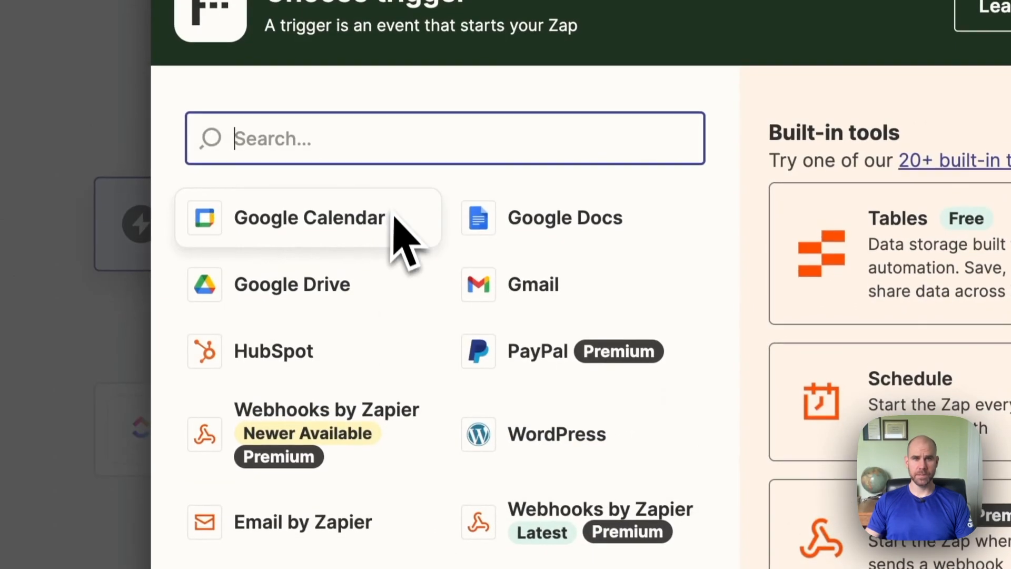
{"action": "type", "text": "fathom"}
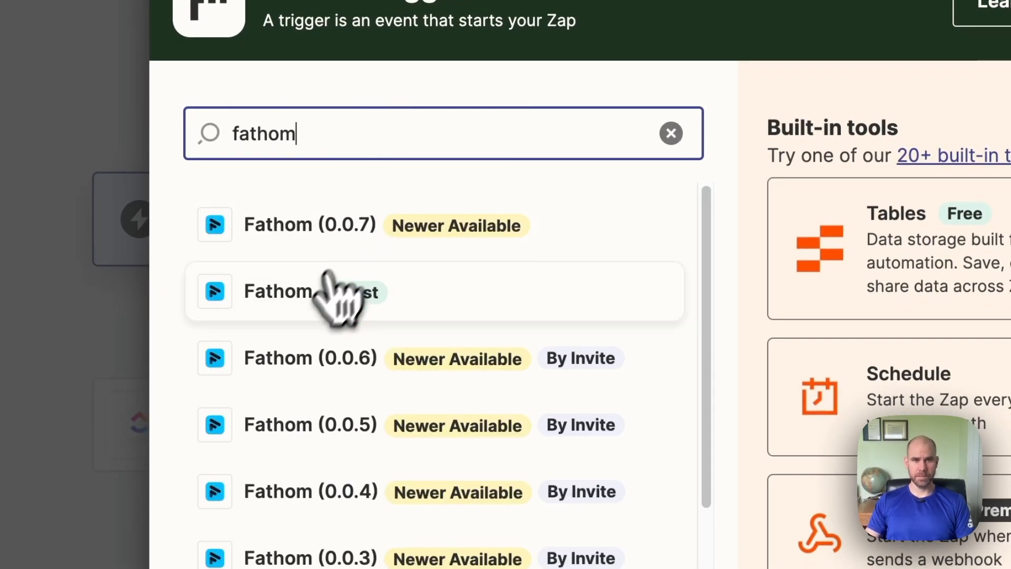
{"action": "left_click", "coordinate": [334, 289]}
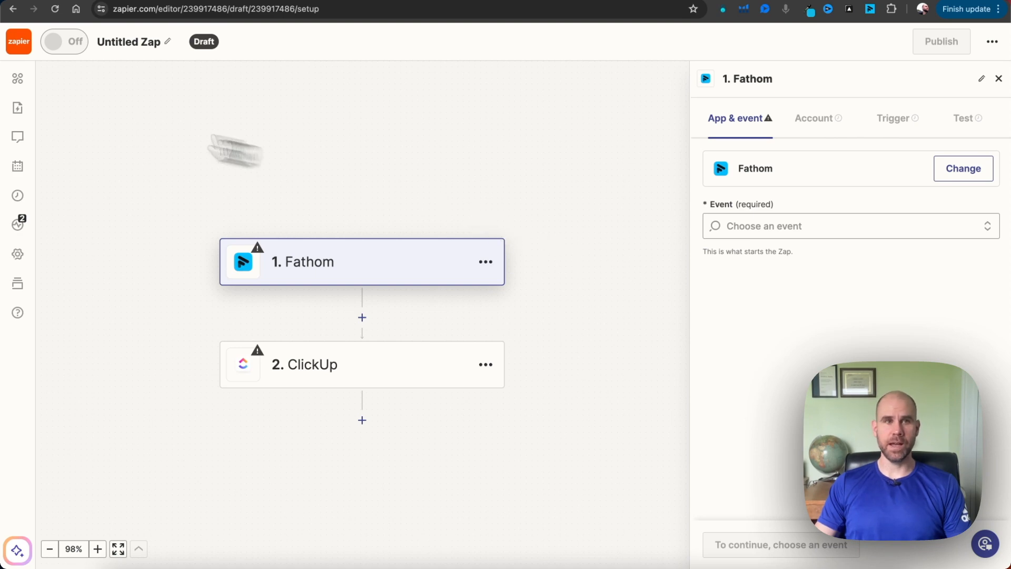
Leave and discard the untitled draft Zap, and open the existing Fathom to Clickup Zap
{"action": "left_click", "coordinate": [21, 48]}
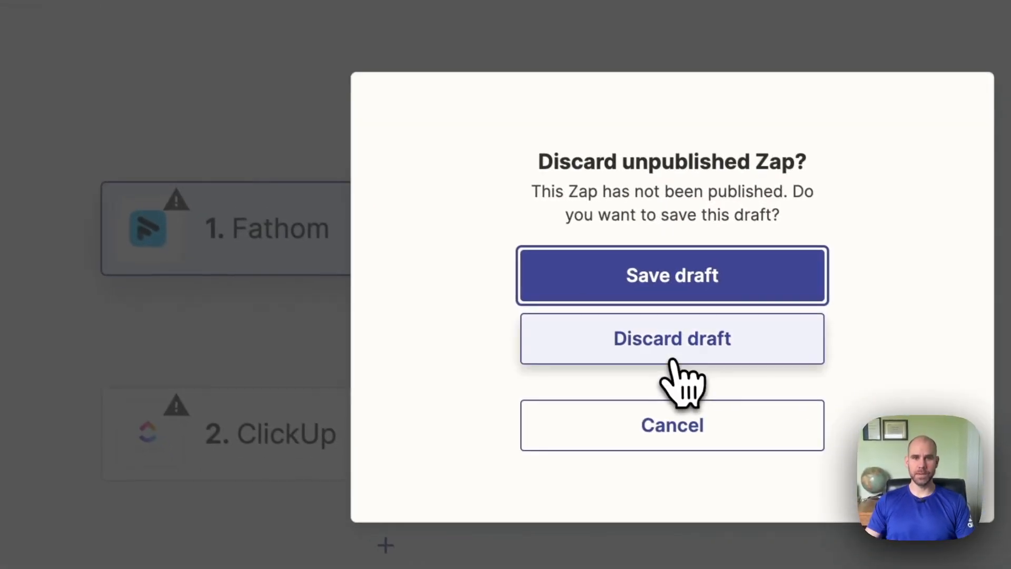
{"action": "left_click", "coordinate": [674, 360]}
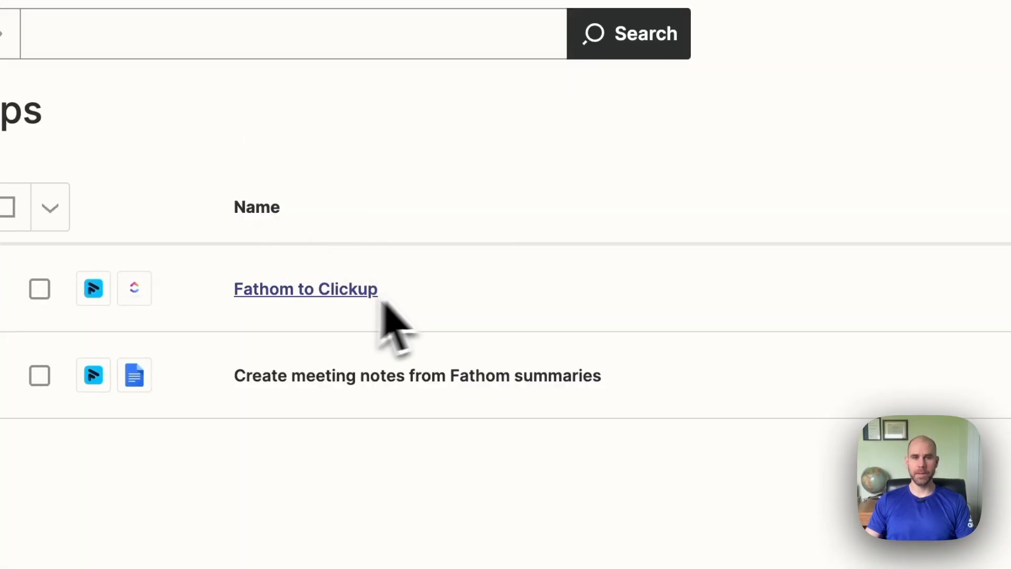
{"action": "left_click", "coordinate": [306, 289]}
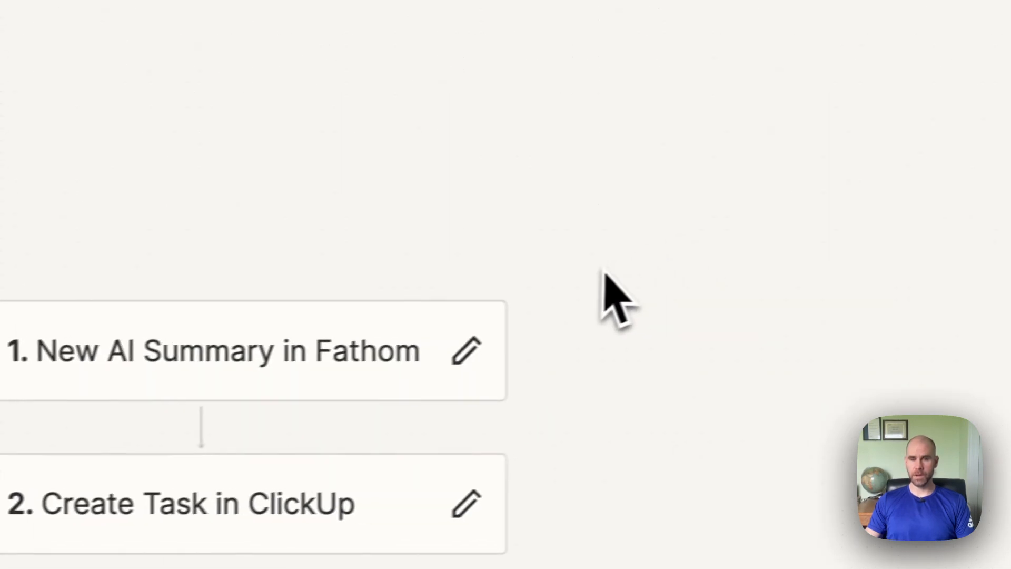
Open the New AI Summary trigger for editing and show its app and event settings
{"action": "left_click", "coordinate": [573, 319]}
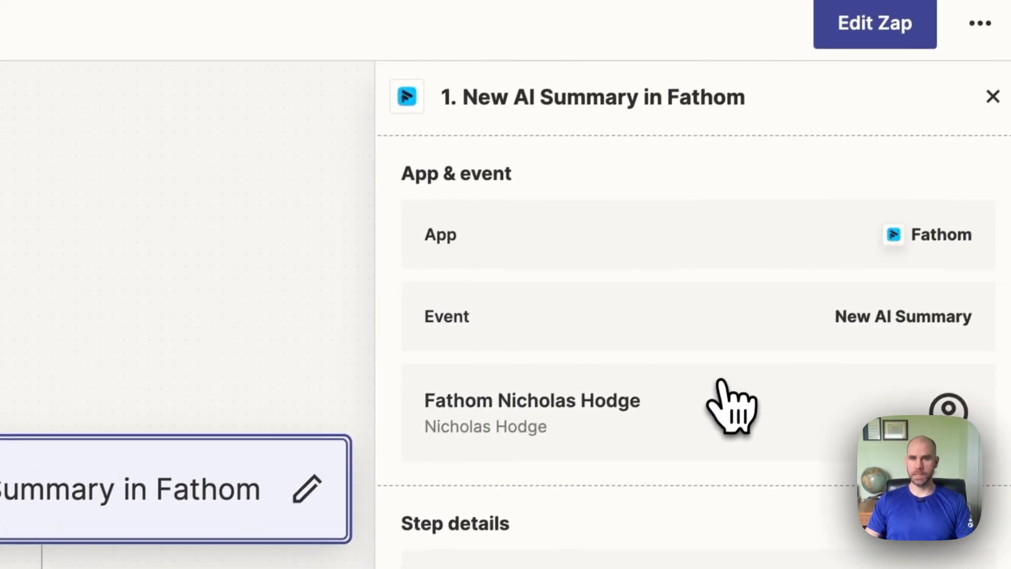
{"action": "left_click", "coordinate": [845, 93]}
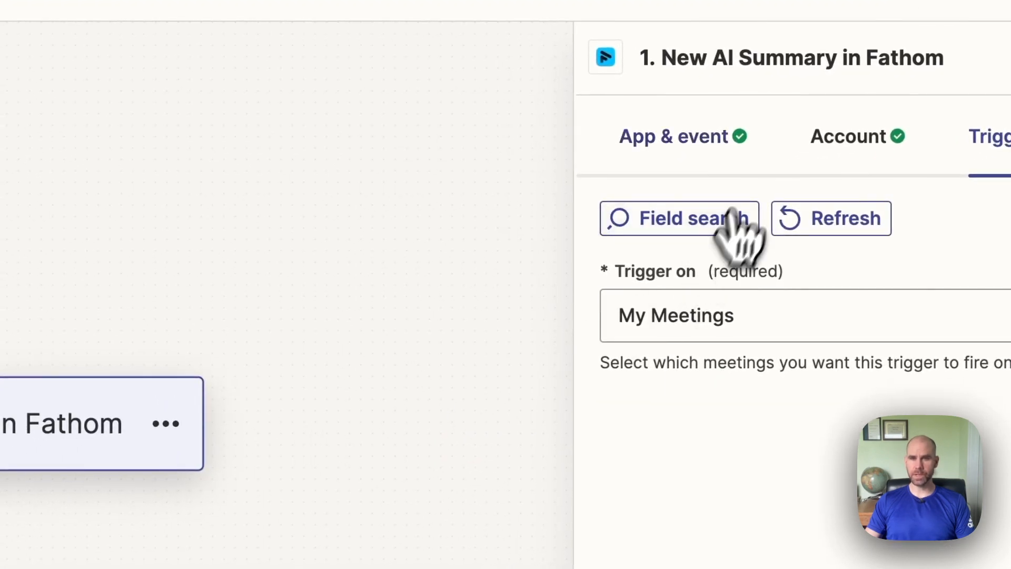
{"action": "left_click", "coordinate": [716, 151]}
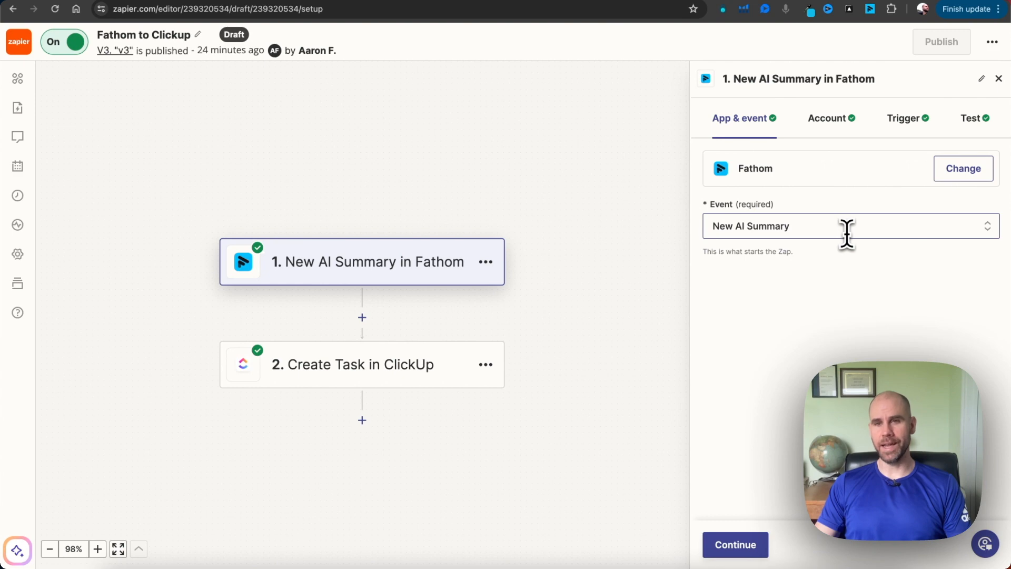
Examine the available Fathom trigger events, leaving New AI Summary selected
{"action": "left_click", "coordinate": [829, 229]}
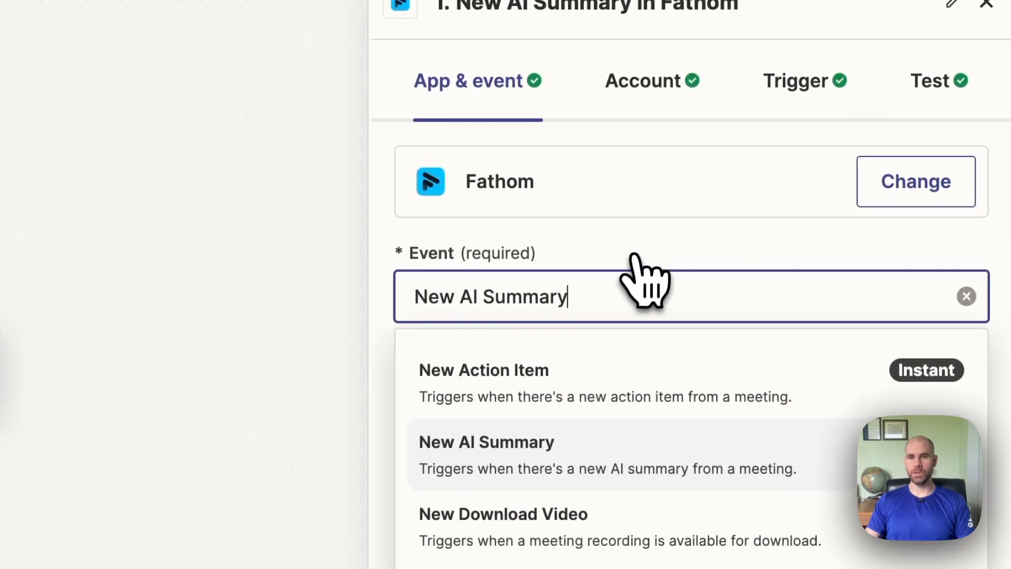
{"action": "left_click", "coordinate": [645, 208]}
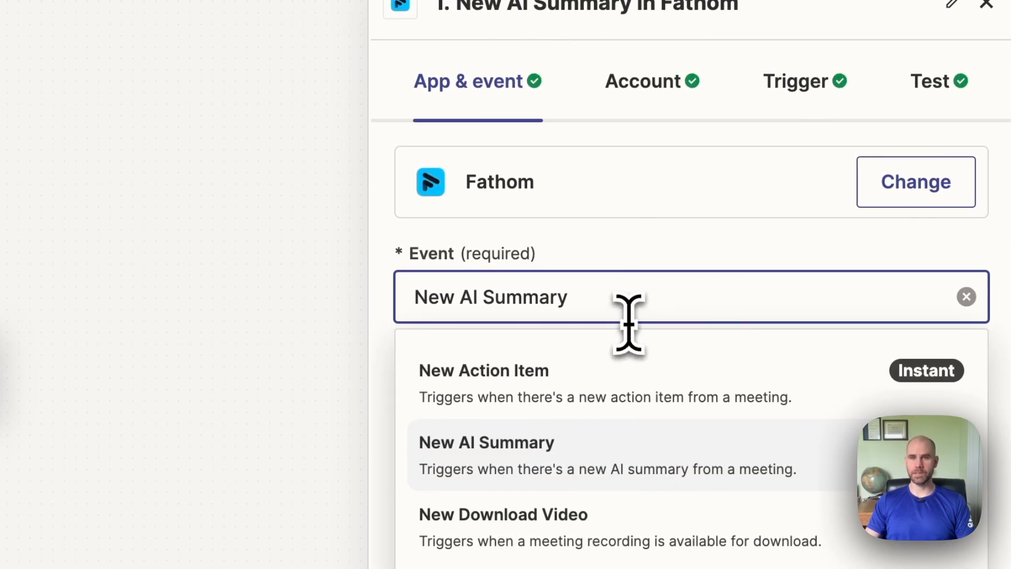
{"action": "left_click", "coordinate": [312, 308]}
View the trigger's connected Fathom account and the choices for which meetings it fires on
{"action": "left_click", "coordinate": [643, 97]}
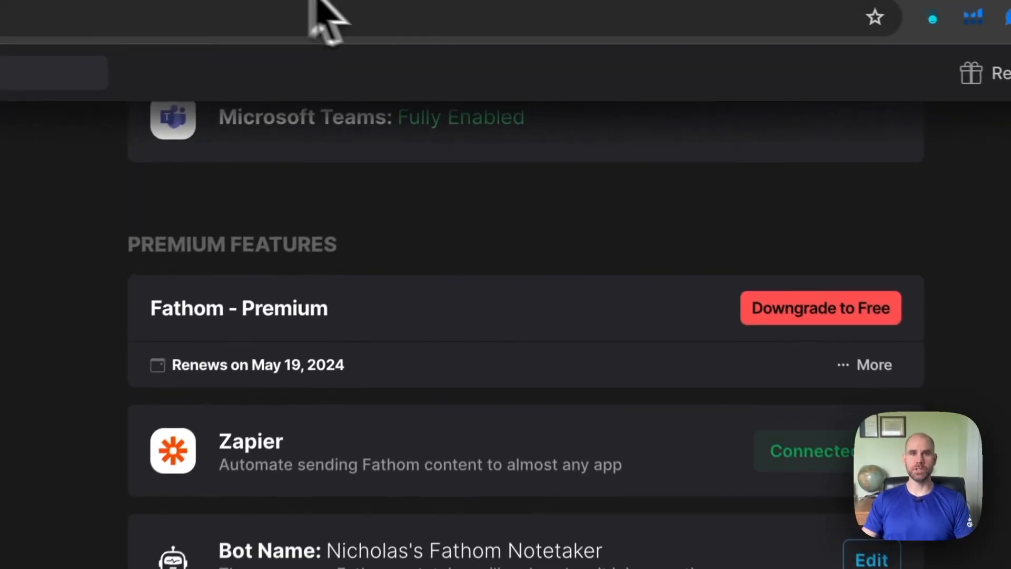
{"action": "left_click", "coordinate": [994, 70]}
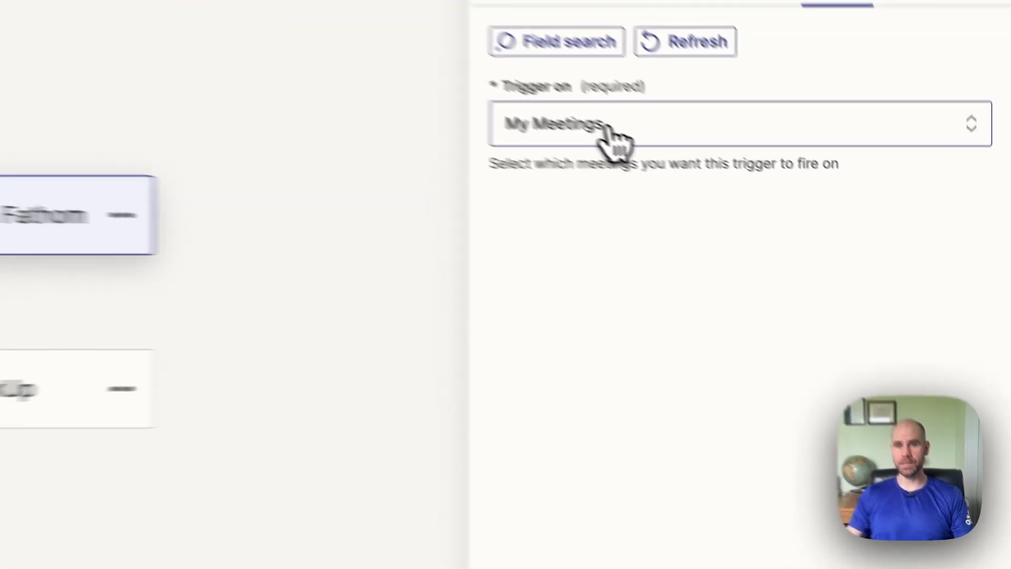
{"action": "left_click", "coordinate": [774, 216]}
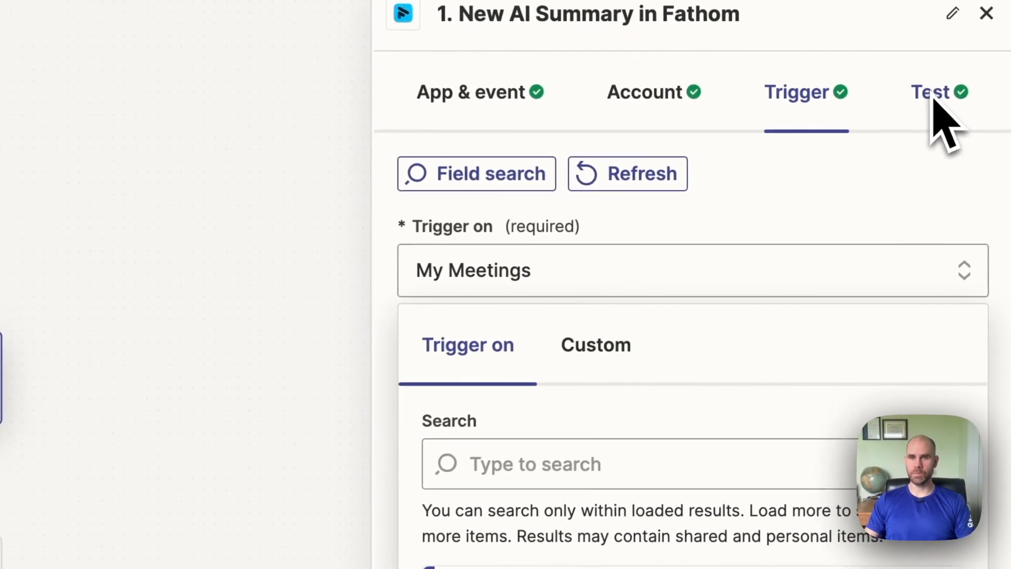
Look through the AI Summary test records pulled for the Fathom trigger
{"action": "left_click", "coordinate": [934, 100]}
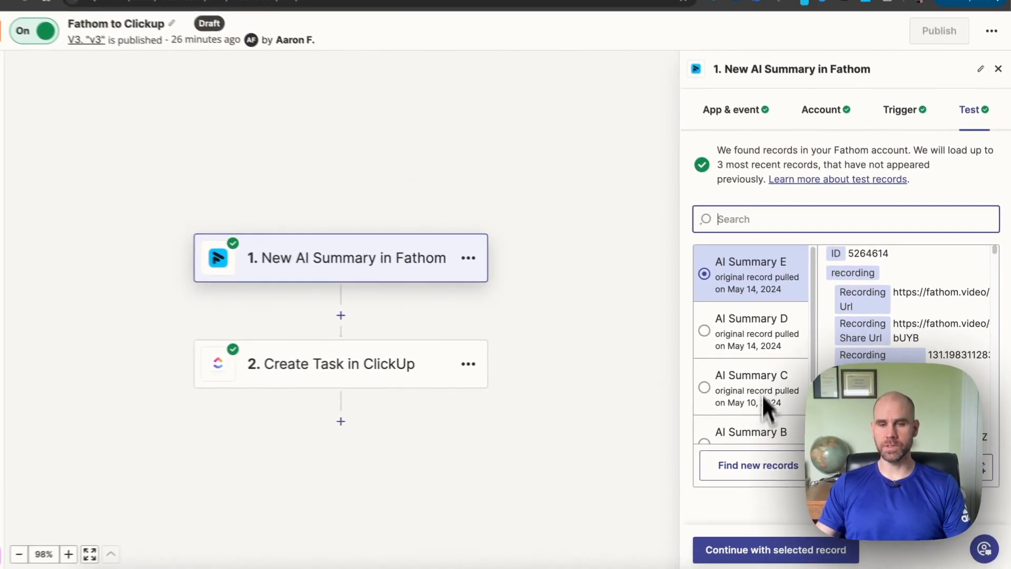
{"action": "scroll", "coordinate": [533, 295], "scroll_direction": "down", "scroll_amount": 1}
{"action": "scroll", "coordinate": [772, 348], "scroll_direction": "down", "scroll_amount": 1}
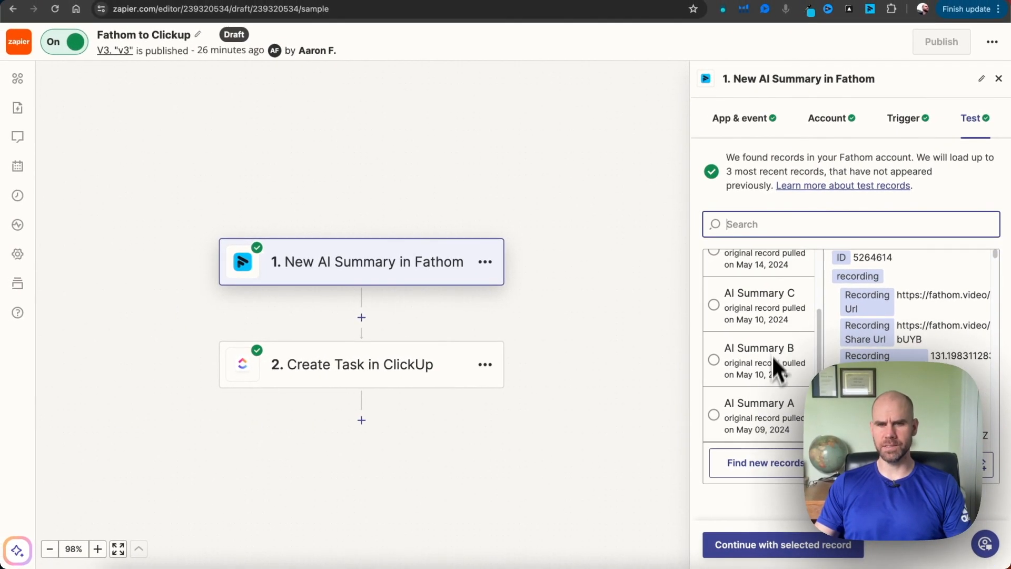
{"action": "scroll", "coordinate": [759, 338], "scroll_direction": "up", "scroll_amount": 2}
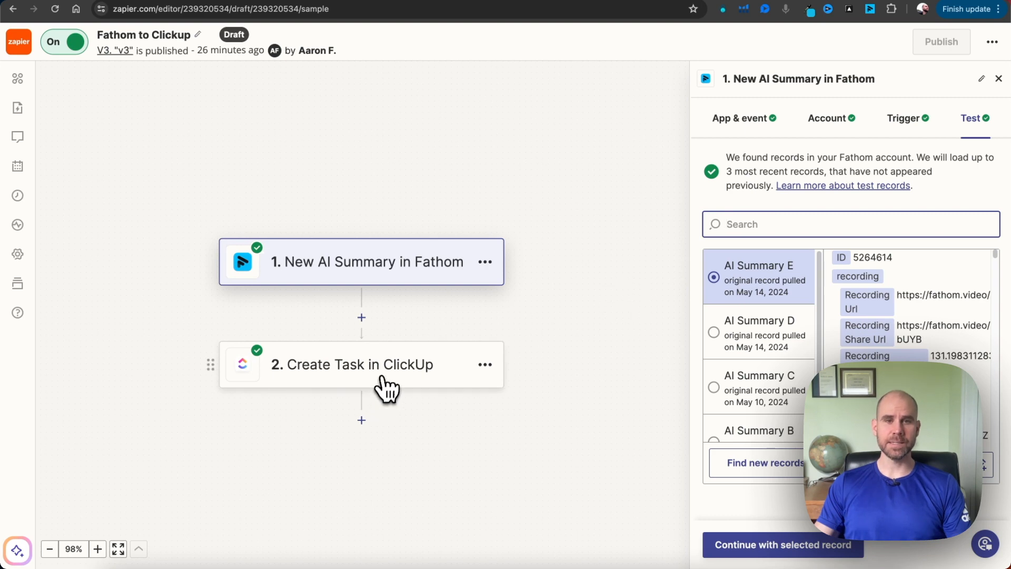
Open the Create Task in ClickUp action and view its available events and connected account choices, leaving both selections as they are
{"action": "left_click", "coordinate": [389, 375]}
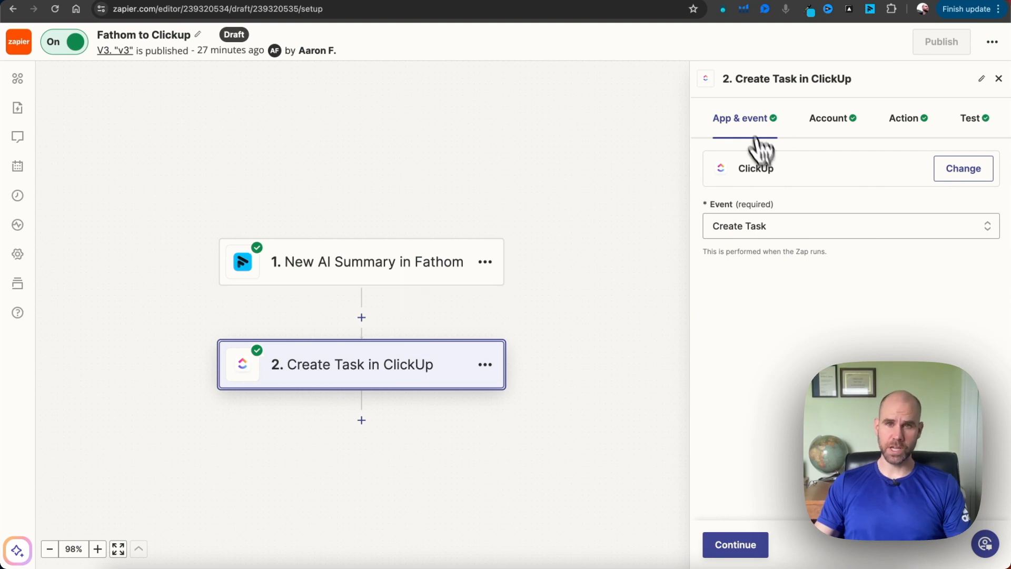
{"action": "left_click", "coordinate": [825, 218]}
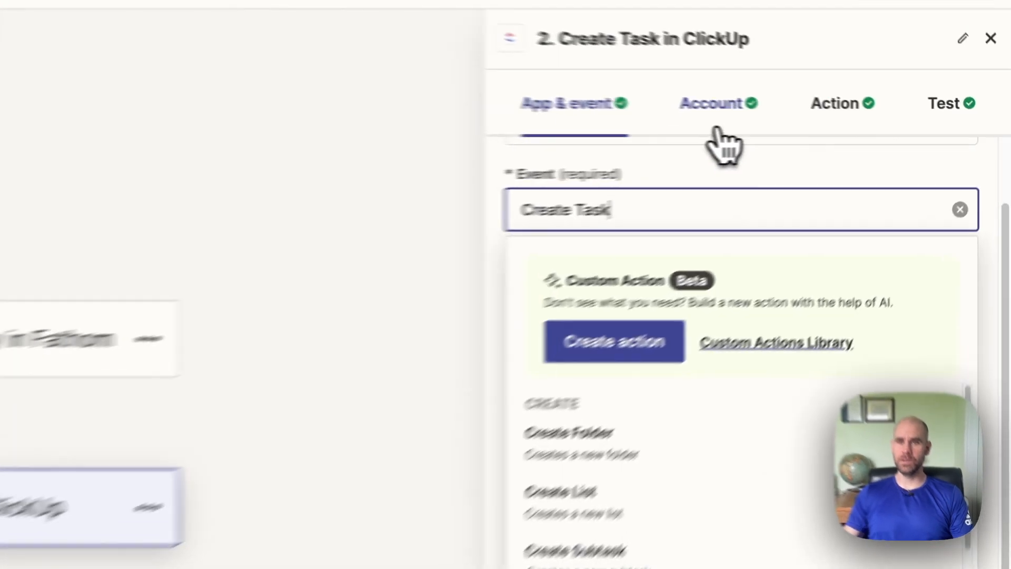
{"action": "left_click", "coordinate": [829, 119]}
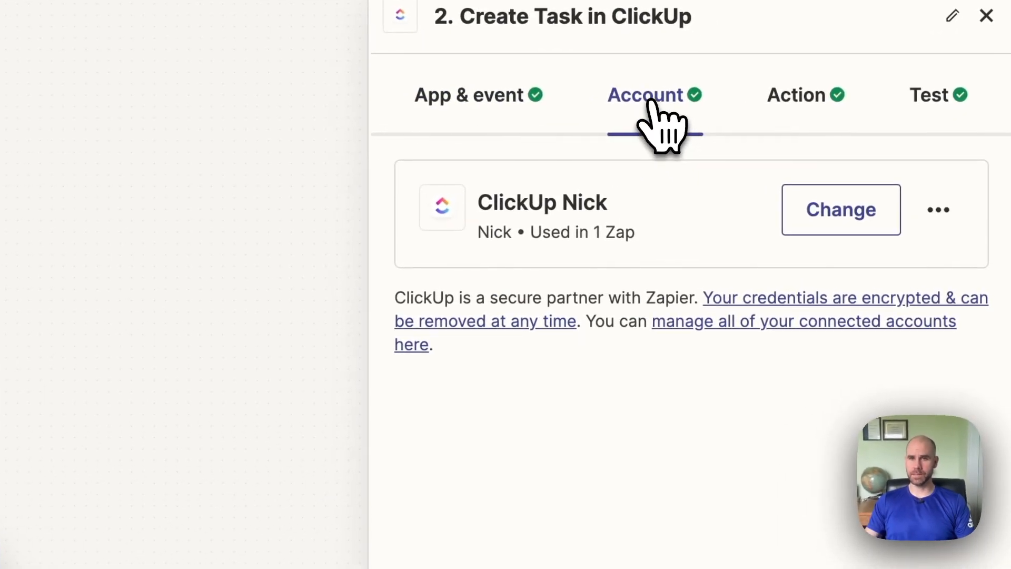
{"action": "left_click", "coordinate": [824, 219]}
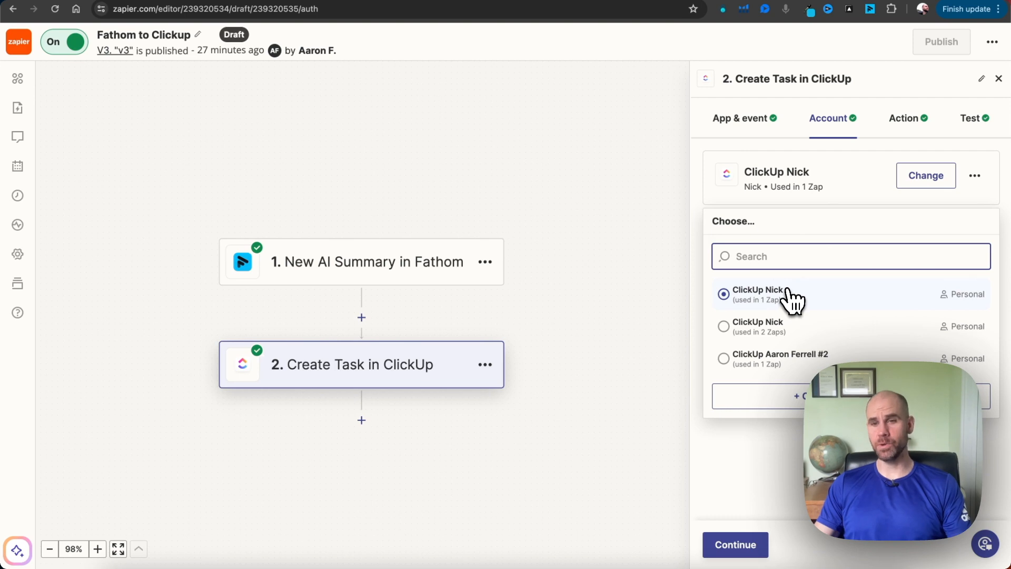
{"action": "left_click", "coordinate": [790, 180]}
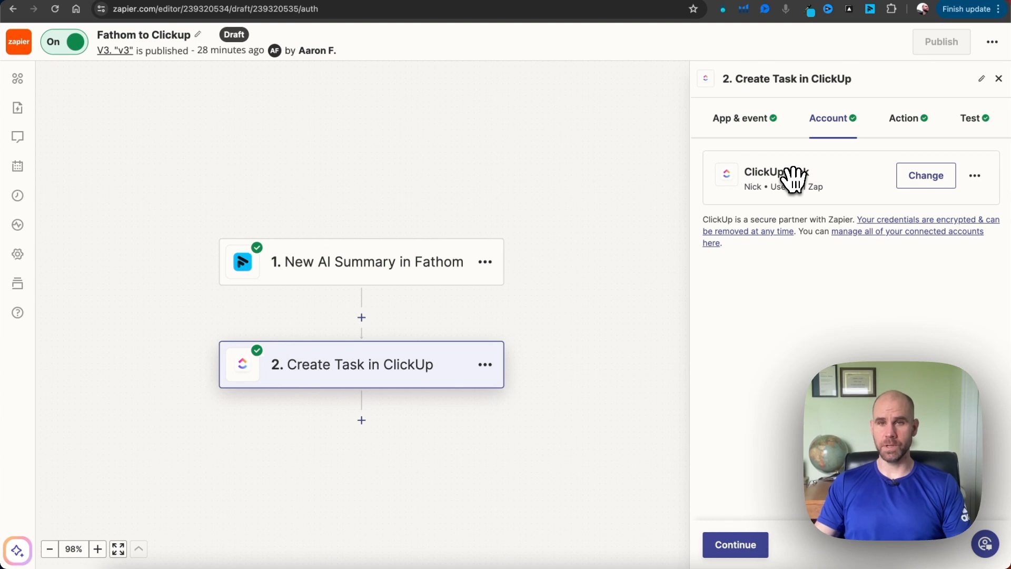
Show the Create Task action's field settings, and switch to ClickUp to view Seller's Arena's Space and Everything
{"action": "left_click", "coordinate": [903, 123]}
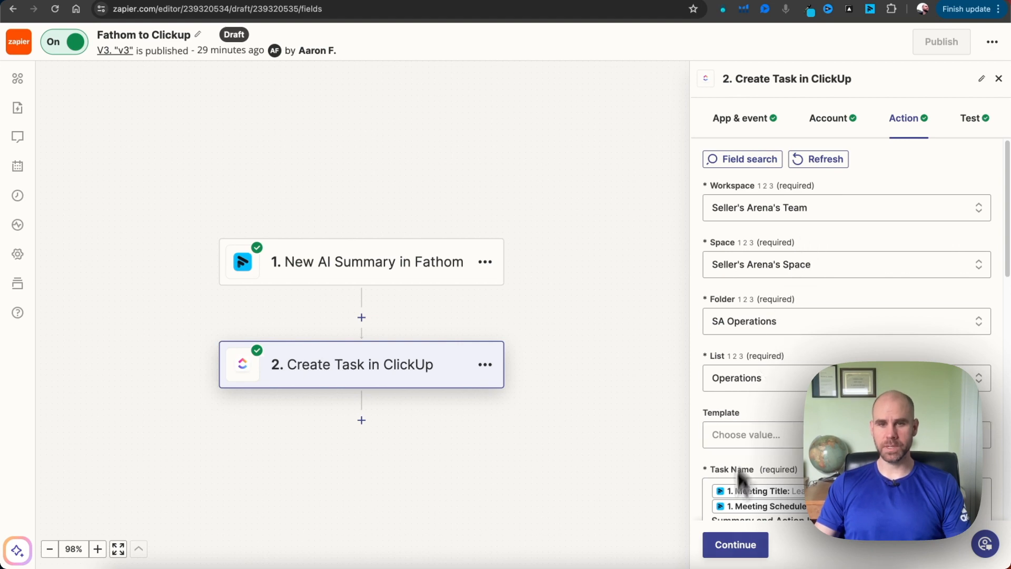
{"action": "left_click", "coordinate": [707, 568]}
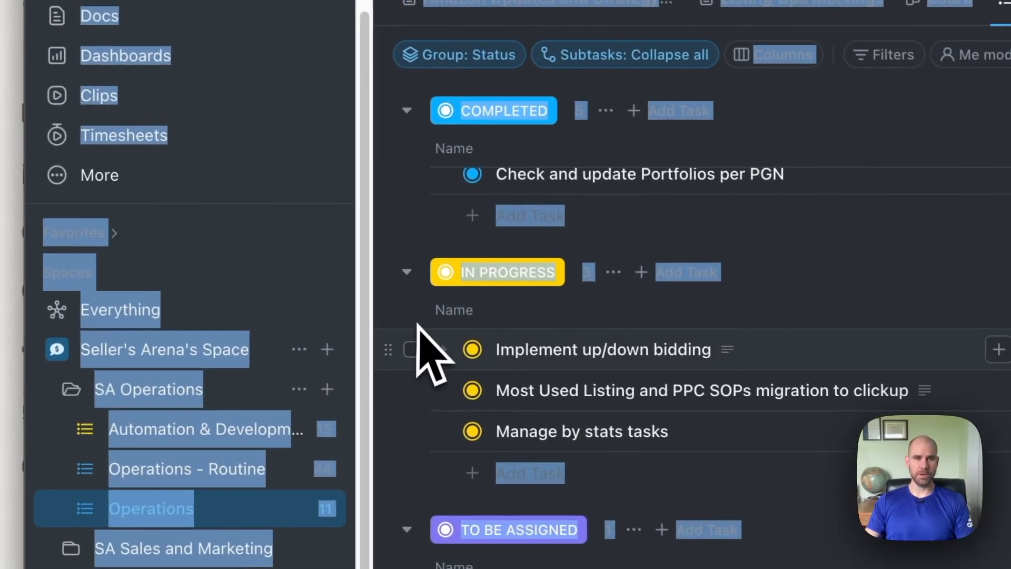
{"action": "left_click", "coordinate": [267, 350]}
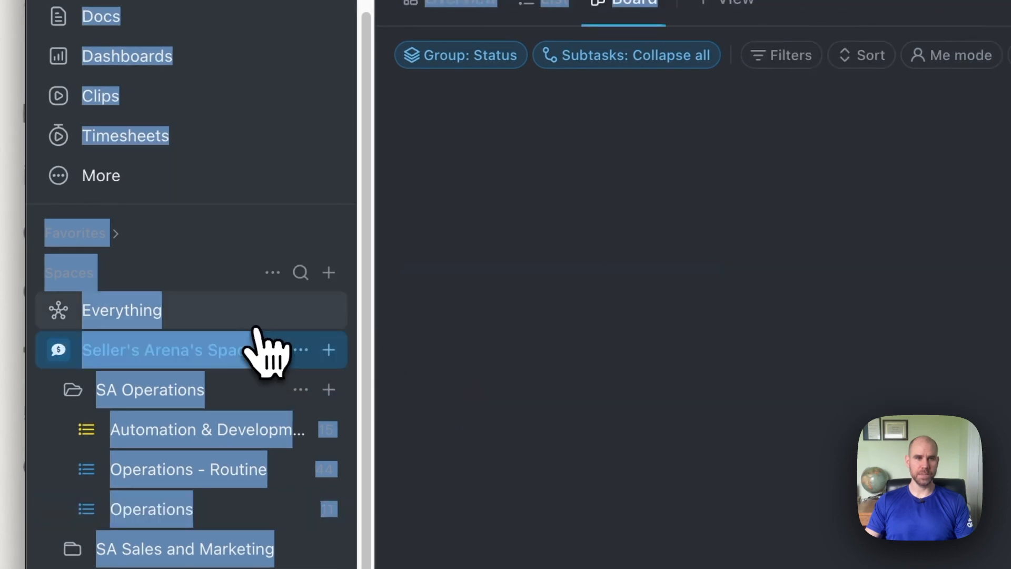
{"action": "key", "text": "super+["}
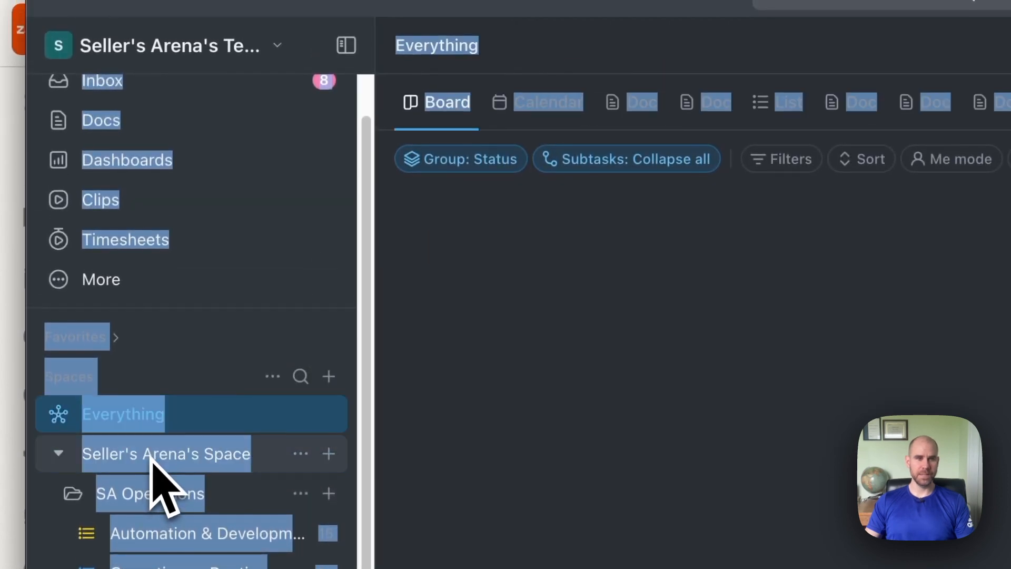
{"action": "left_click", "coordinate": [693, 57]}
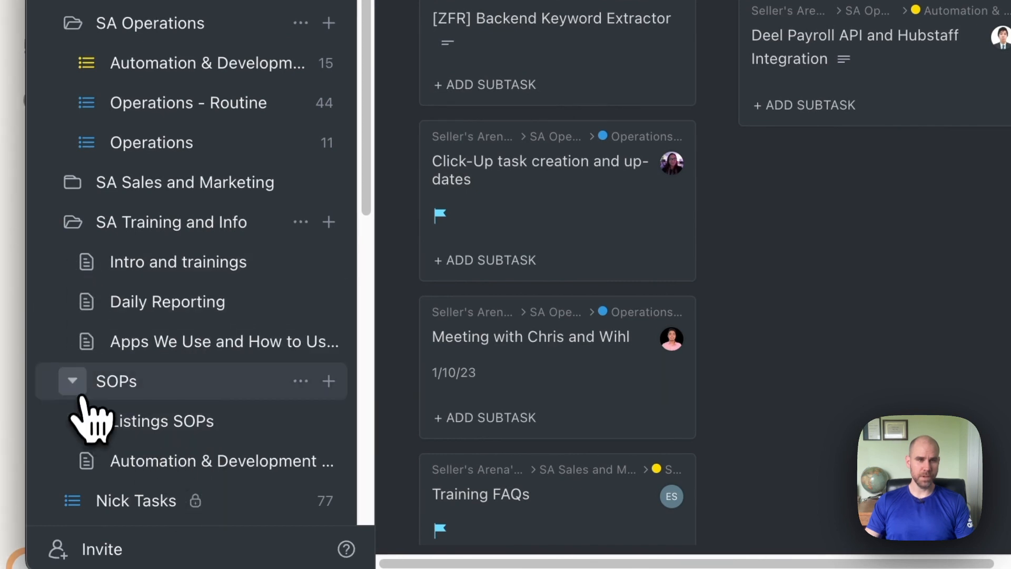
Collapse the SOPs and SA Training and Info folders, and open the Operations list under SA Operations in Seller's Arena's Space
{"action": "left_click", "coordinate": [72, 380]}
{"action": "left_click", "coordinate": [72, 222]}
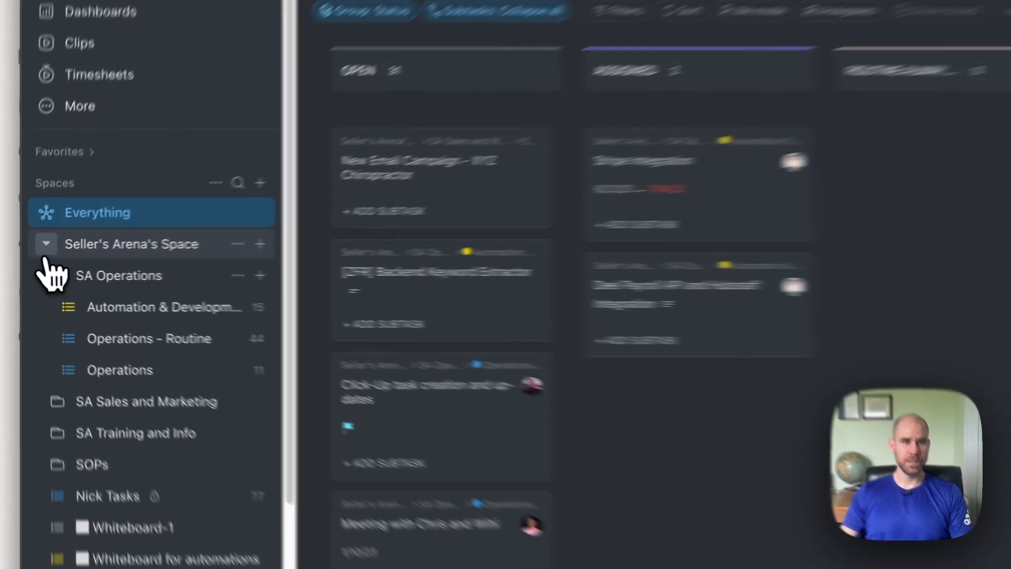
{"action": "left_click", "coordinate": [29, 254]}
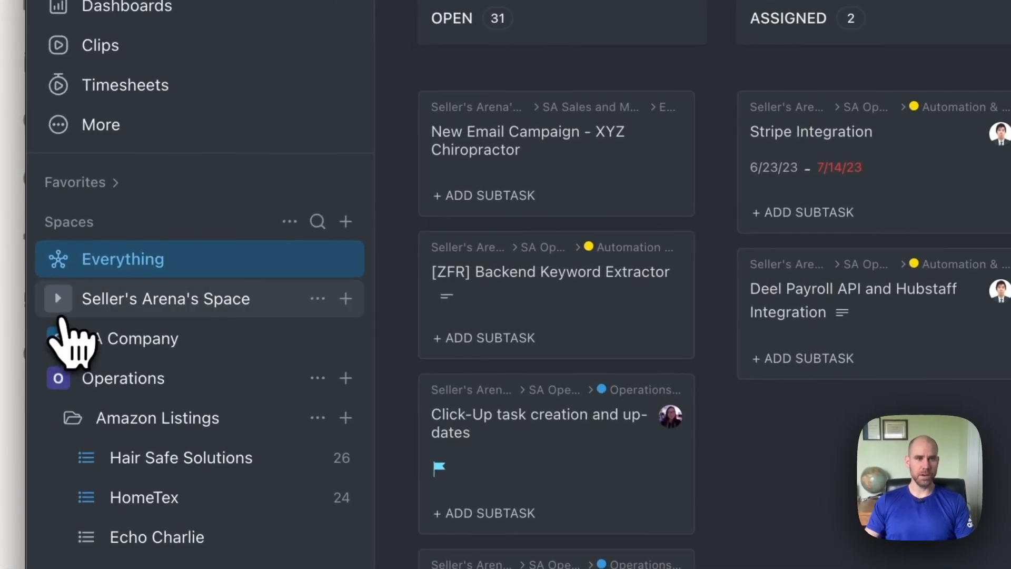
{"action": "left_click", "coordinate": [30, 257]}
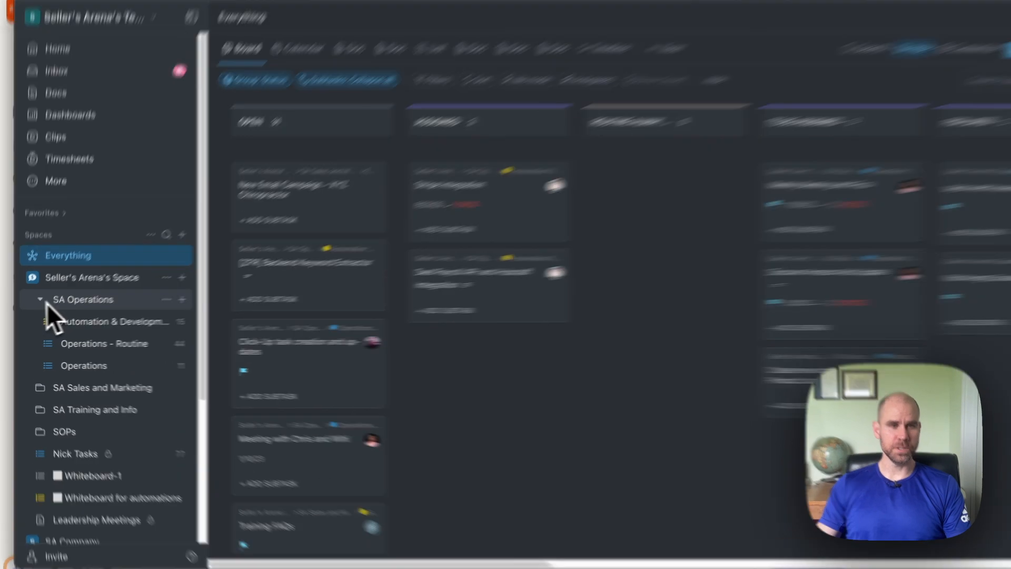
{"action": "left_click", "coordinate": [36, 305]}
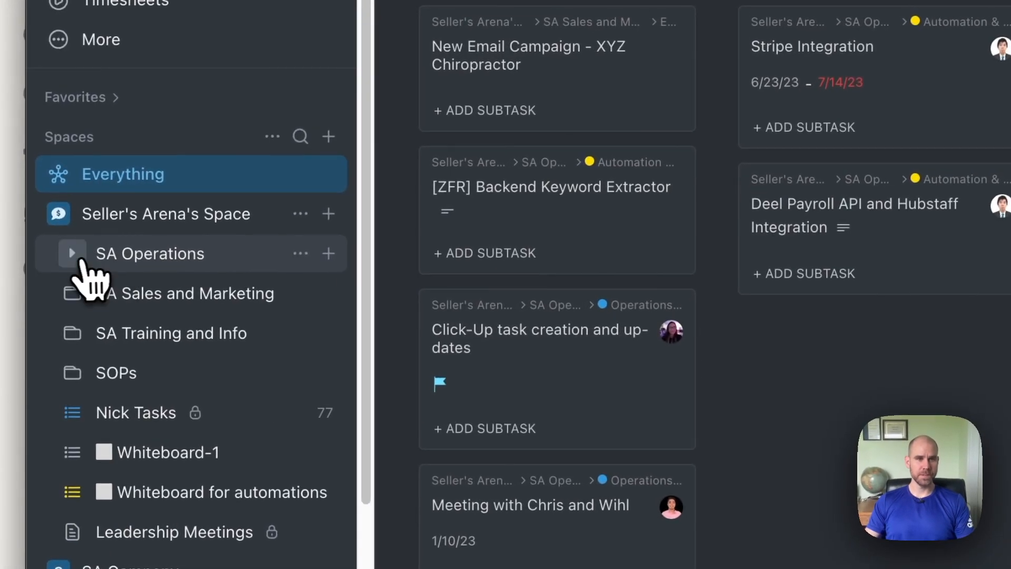
{"action": "left_click", "coordinate": [79, 258]}
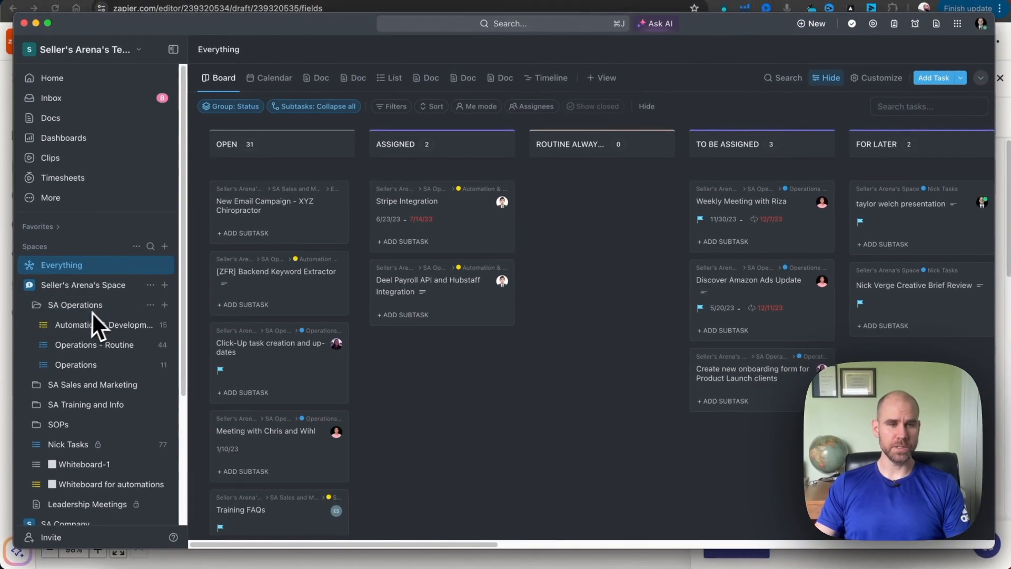
{"action": "left_click", "coordinate": [75, 367]}
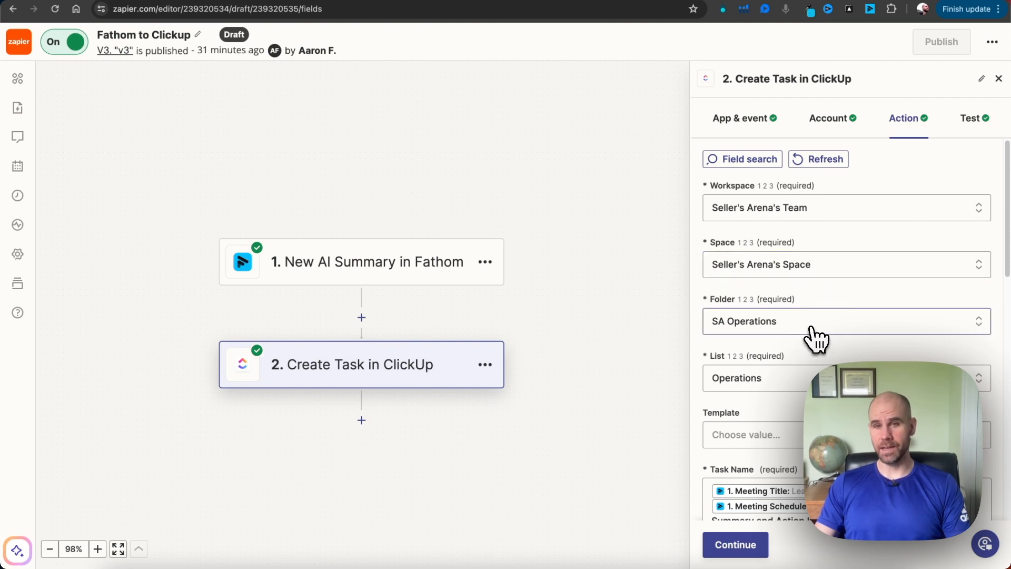
Look through the folder choices for the Create Task action in Zapier, leaving SA Operations selected
{"action": "left_click", "coordinate": [813, 330]}
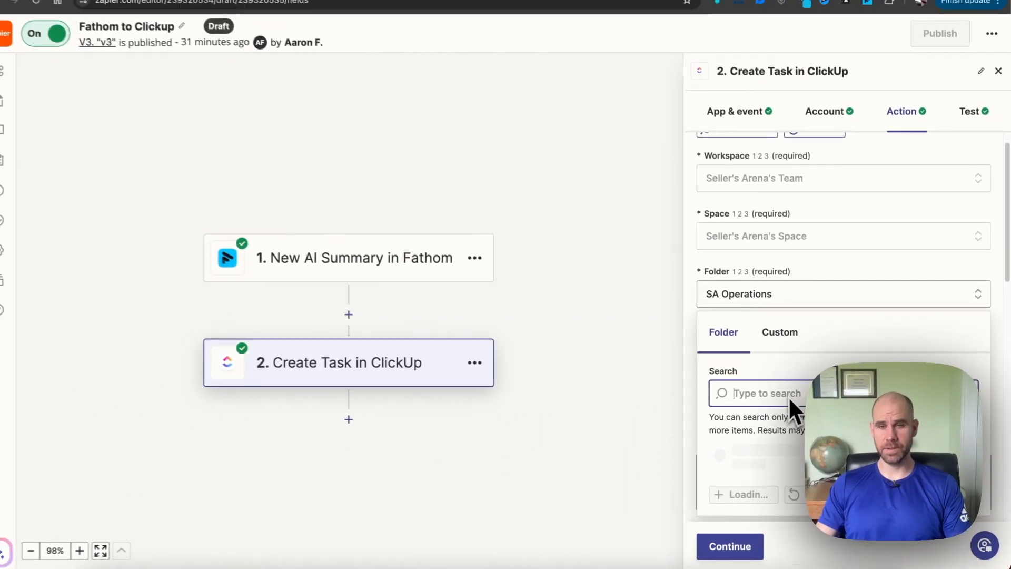
{"action": "scroll", "coordinate": [788, 438], "scroll_direction": "down", "scroll_amount": 4}
{"action": "scroll", "coordinate": [787, 438], "scroll_direction": "up", "scroll_amount": 2}
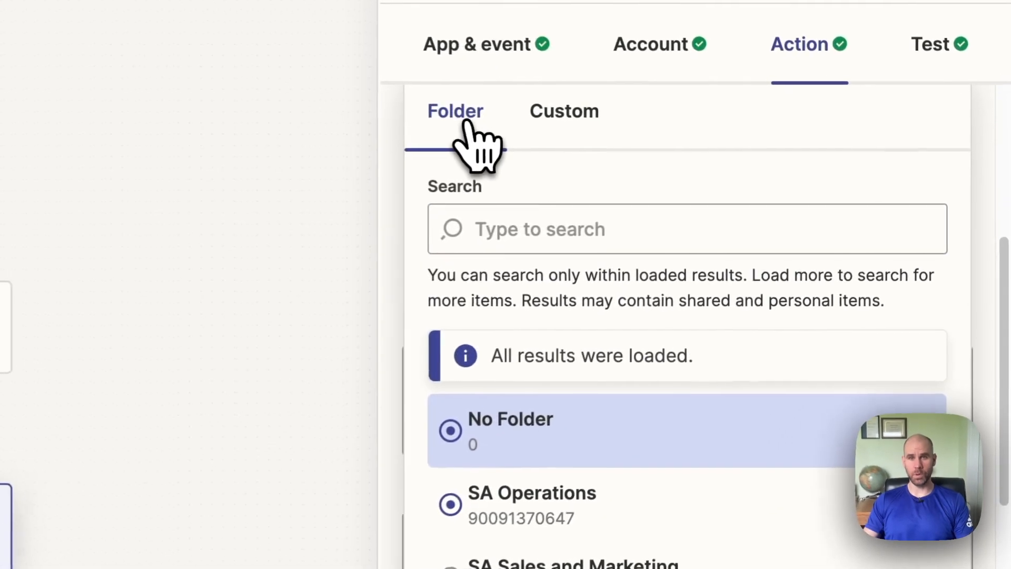
{"action": "left_click", "coordinate": [697, 162]}
{"action": "scroll", "coordinate": [584, 327], "scroll_direction": "up", "scroll_amount": 4}
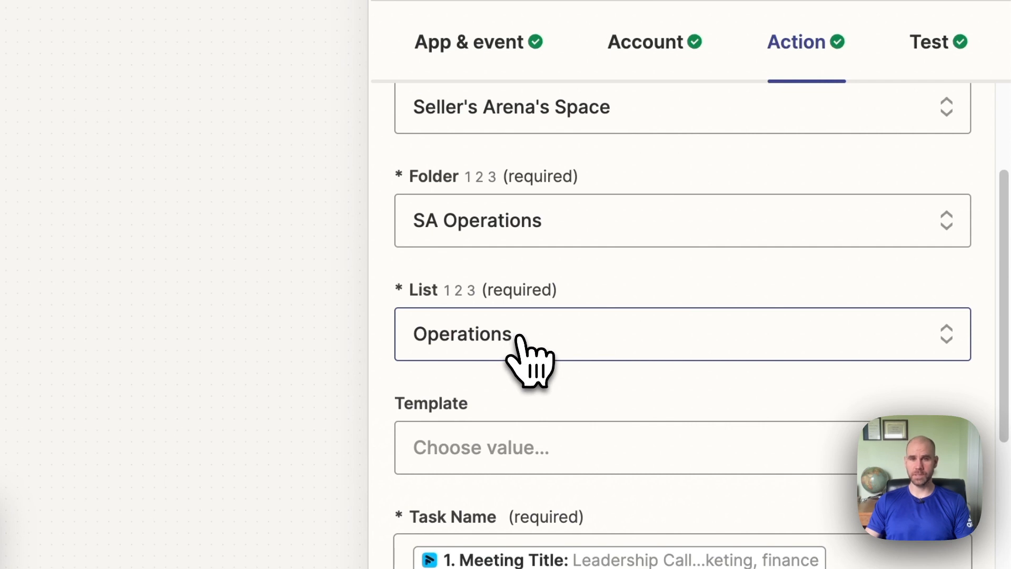
Look through the list choices for the Create Task action, leaving Operations selected
{"action": "left_click", "coordinate": [516, 339]}
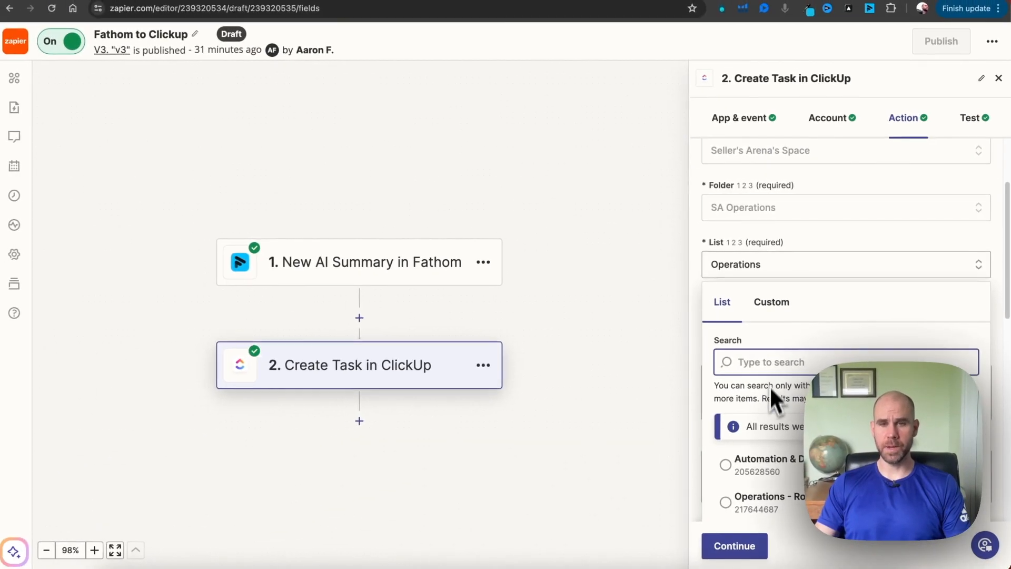
{"action": "scroll", "coordinate": [768, 395], "scroll_direction": "down", "scroll_amount": 1}
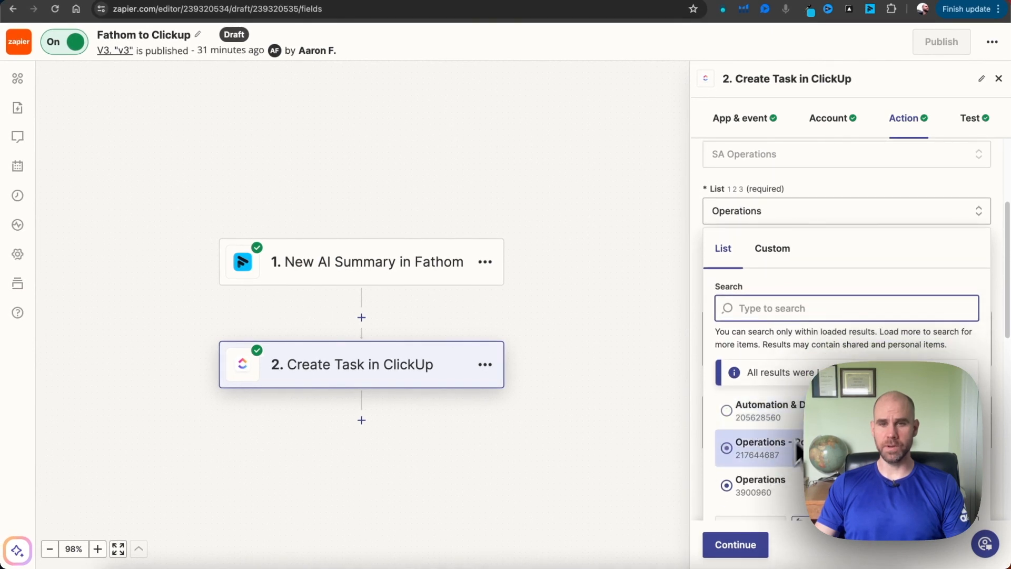
{"action": "scroll", "coordinate": [796, 458], "scroll_direction": "down", "scroll_amount": 2}
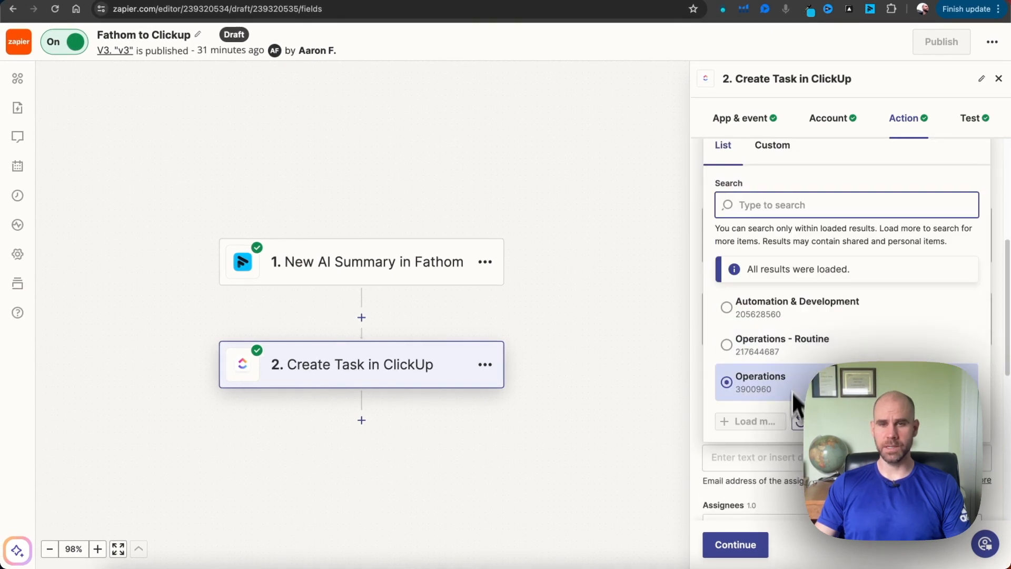
{"action": "scroll", "coordinate": [791, 391], "scroll_direction": "up", "scroll_amount": 5}
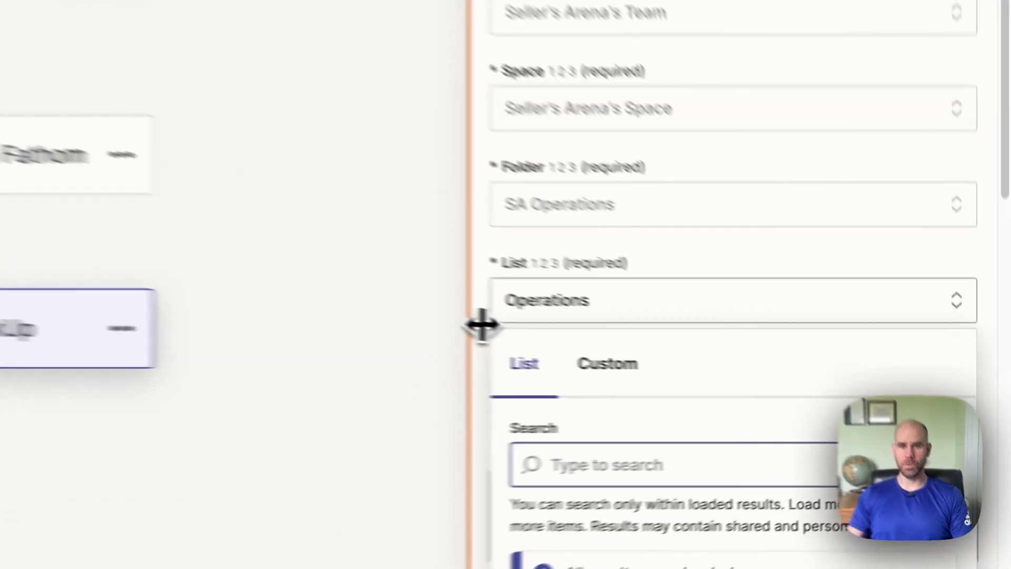
{"action": "left_click", "coordinate": [693, 363]}
Review the Task Name and Task Description mappings, and compare them with the open meeting tasks in ClickUp's Operations list
{"action": "scroll", "coordinate": [779, 380], "scroll_direction": "down", "scroll_amount": 1}
{"action": "scroll", "coordinate": [568, 358], "scroll_direction": "down", "scroll_amount": 2}
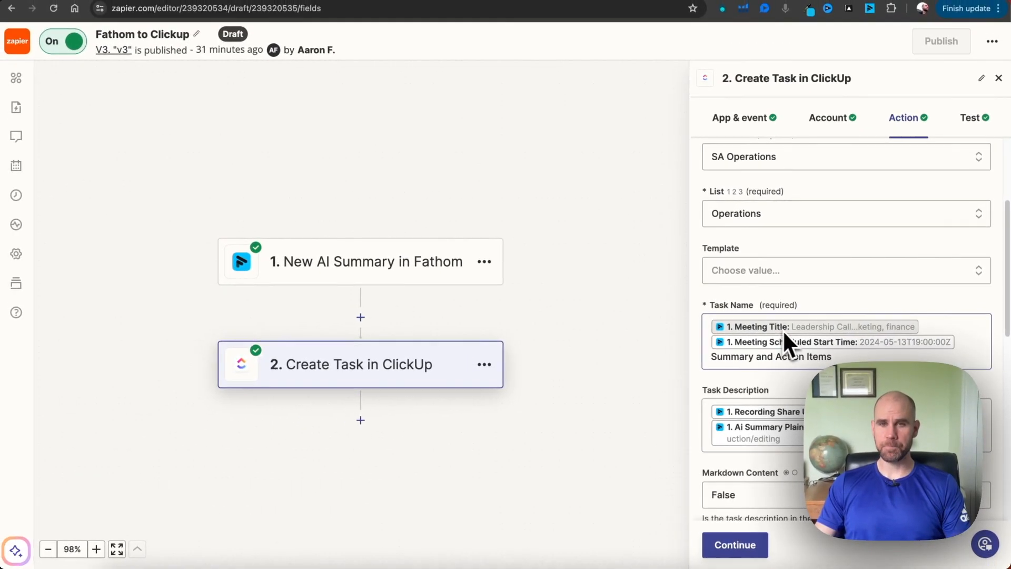
{"action": "scroll", "coordinate": [859, 331], "scroll_direction": "down", "scroll_amount": 1}
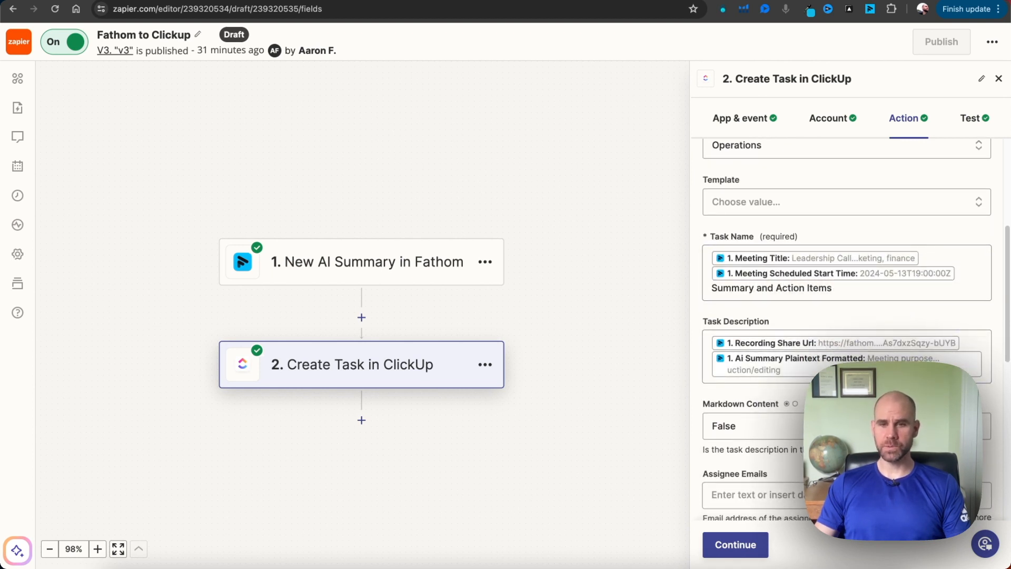
{"action": "left_click", "coordinate": [704, 564]}
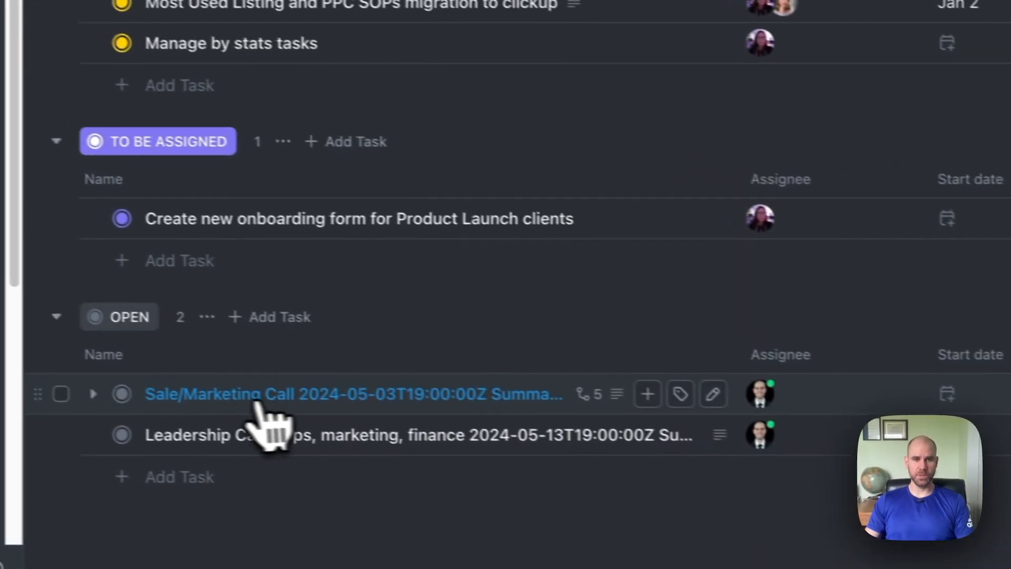
{"action": "left_click", "coordinate": [32, 357]}
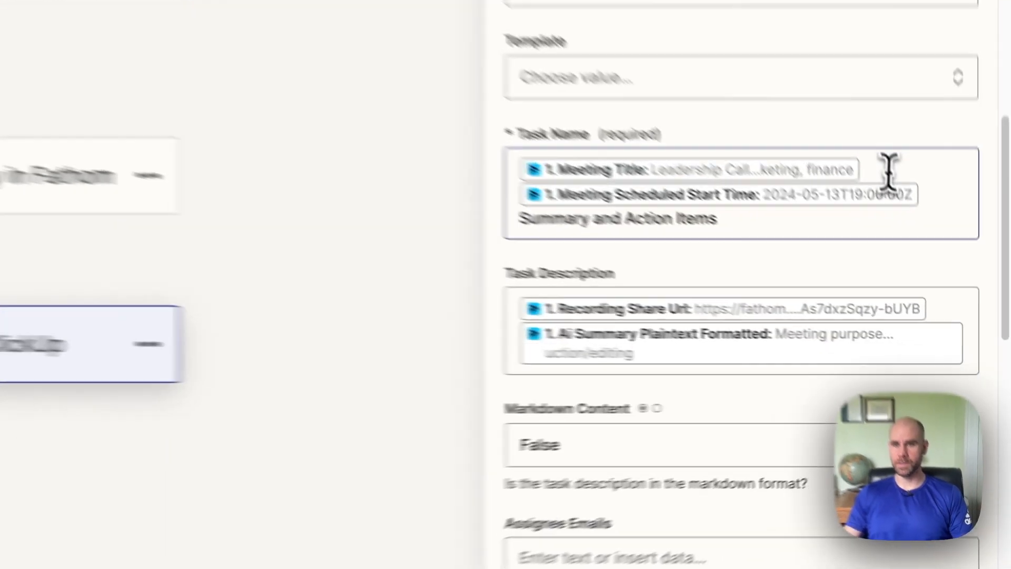
Examine the Fathom data fields available for the Task Name, leaving its Summary and Action Items text as it is
{"action": "left_click", "coordinate": [940, 258]}
{"action": "scroll", "coordinate": [632, 421], "scroll_direction": "down", "scroll_amount": 5}
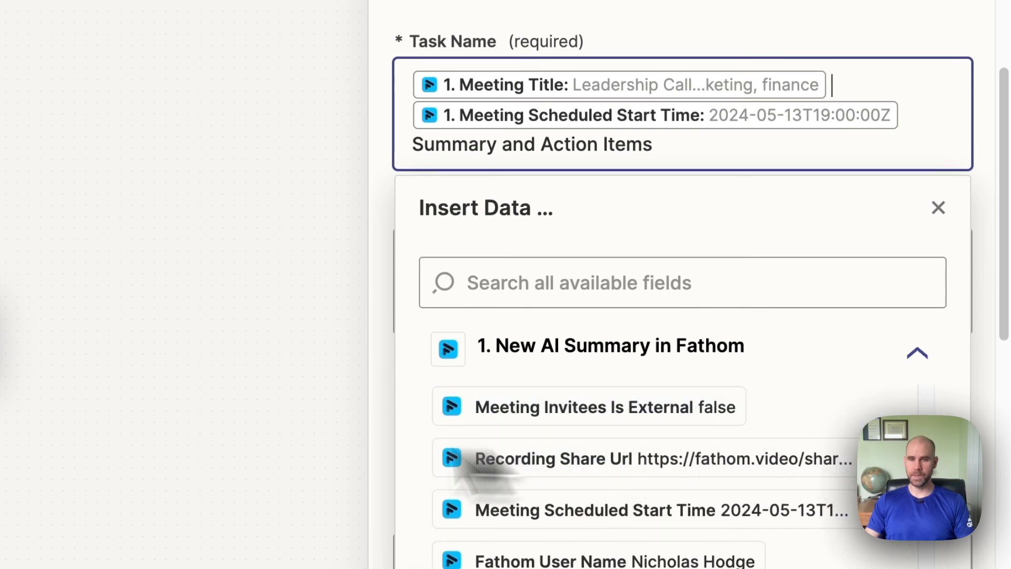
{"action": "scroll", "coordinate": [627, 463], "scroll_direction": "down", "scroll_amount": 1}
{"action": "scroll", "coordinate": [698, 301], "scroll_direction": "down", "scroll_amount": 3}
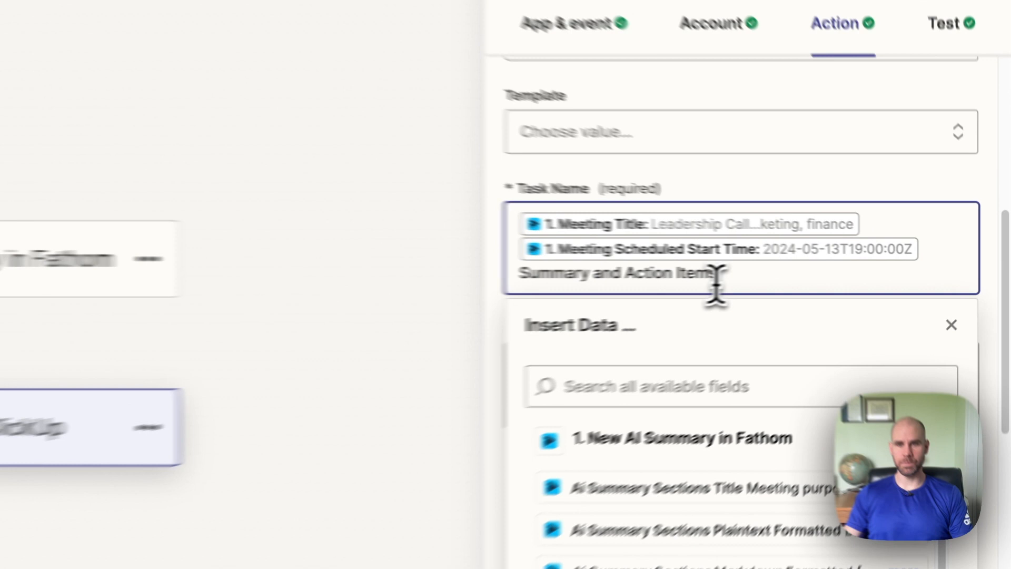
{"action": "left_click", "coordinate": [845, 271]}
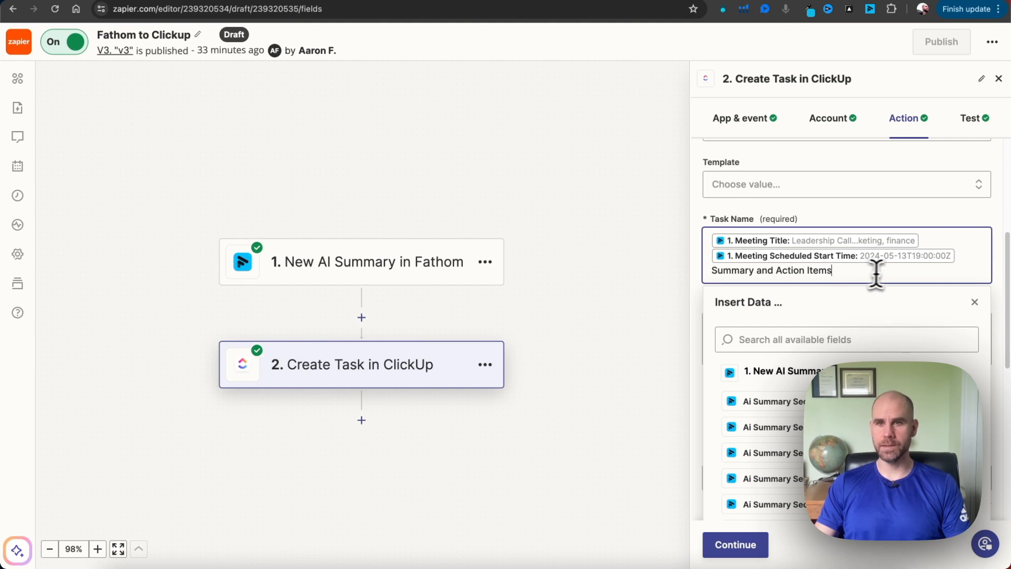
{"action": "left_click", "coordinate": [698, 284]}
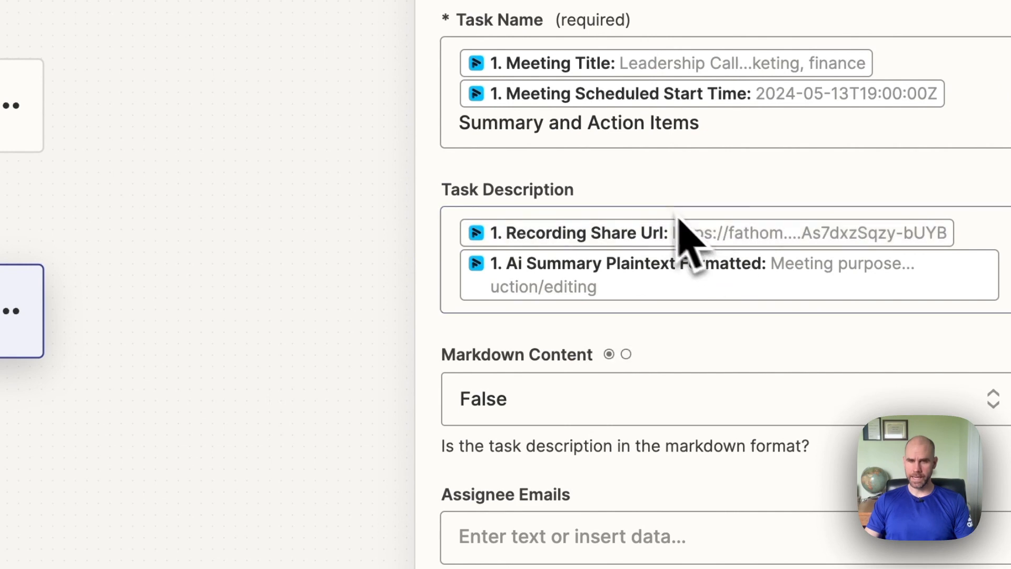
Examine the Fathom data fields available for the Task Description, leaving the recording URL and plaintext AI summary mapped
{"action": "scroll", "coordinate": [650, 226], "scroll_direction": "down", "scroll_amount": 1}
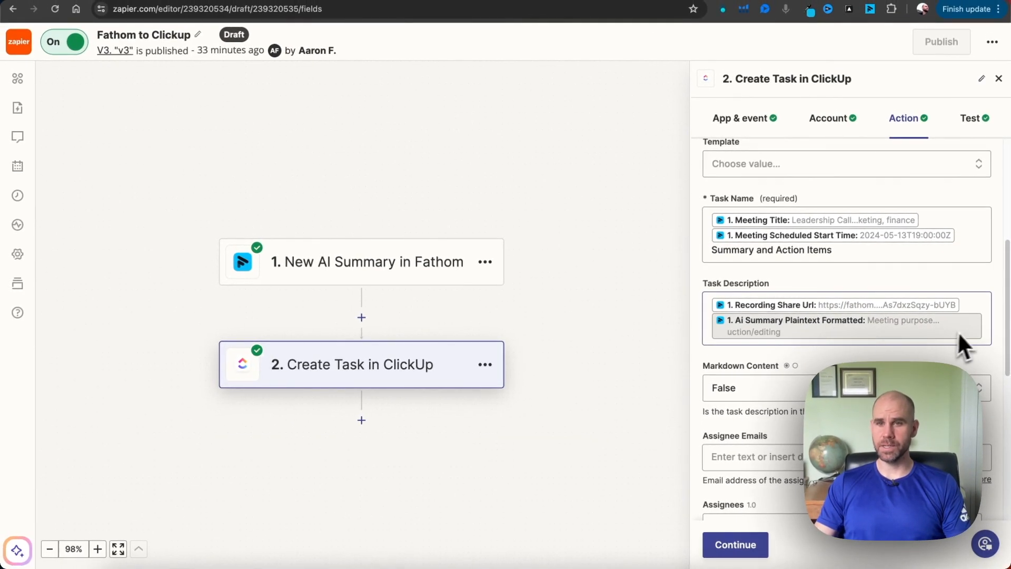
{"action": "left_click", "coordinate": [986, 329]}
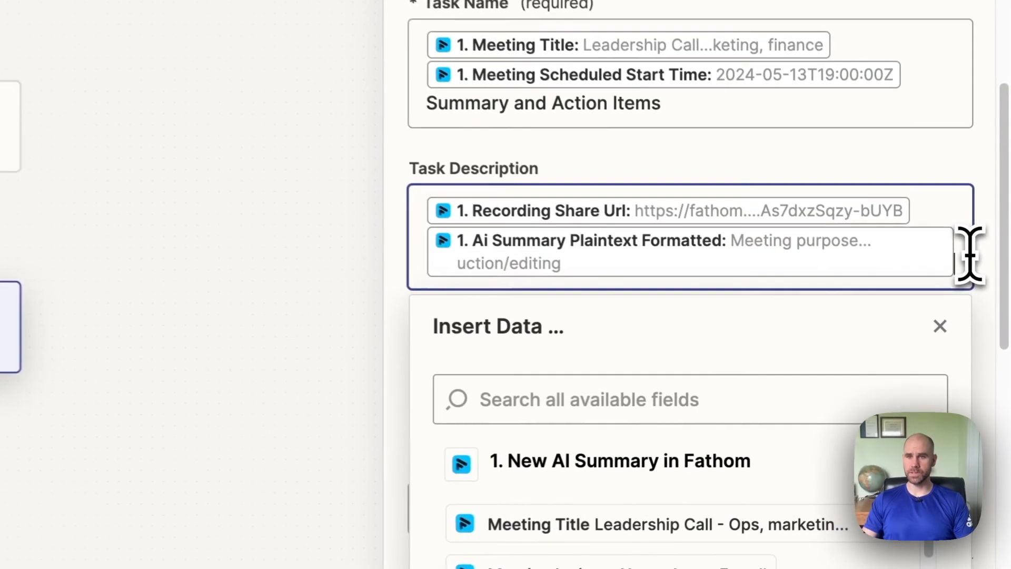
{"action": "scroll", "coordinate": [769, 368], "scroll_direction": "down", "scroll_amount": 5}
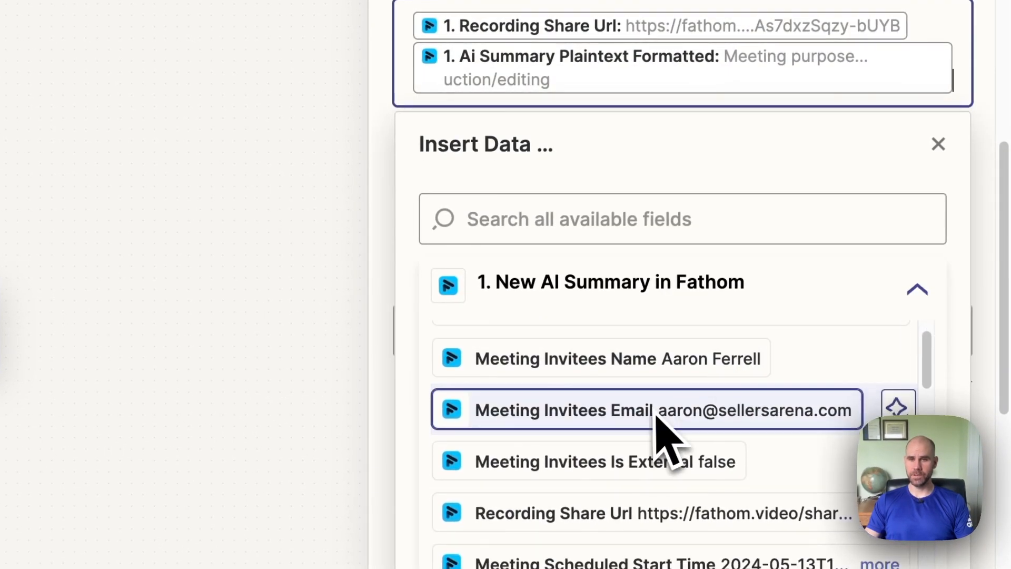
{"action": "scroll", "coordinate": [650, 492], "scroll_direction": "down", "scroll_amount": 3}
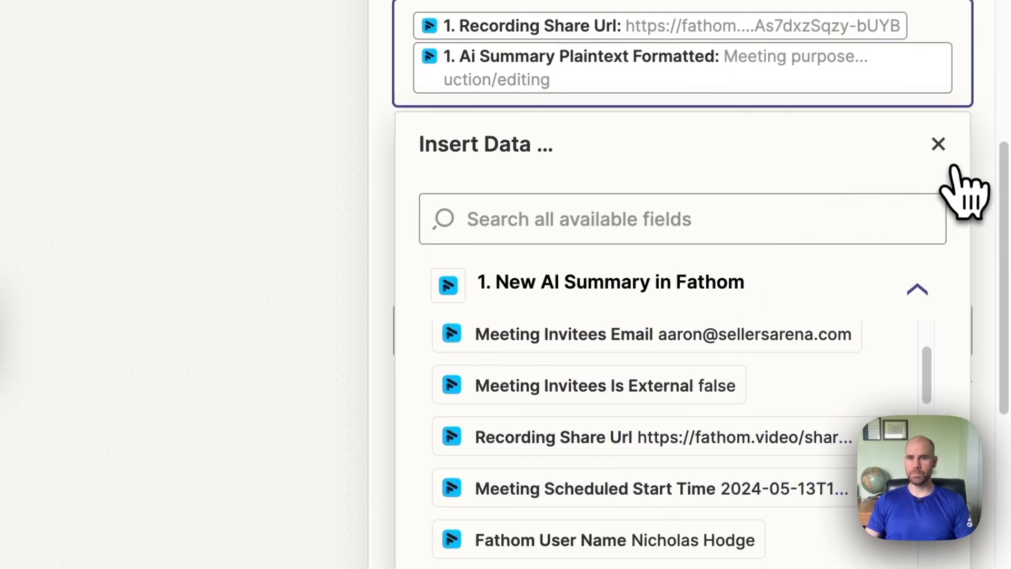
{"action": "left_click", "coordinate": [938, 144]}
{"action": "scroll", "coordinate": [927, 153], "scroll_direction": "up", "scroll_amount": 1}
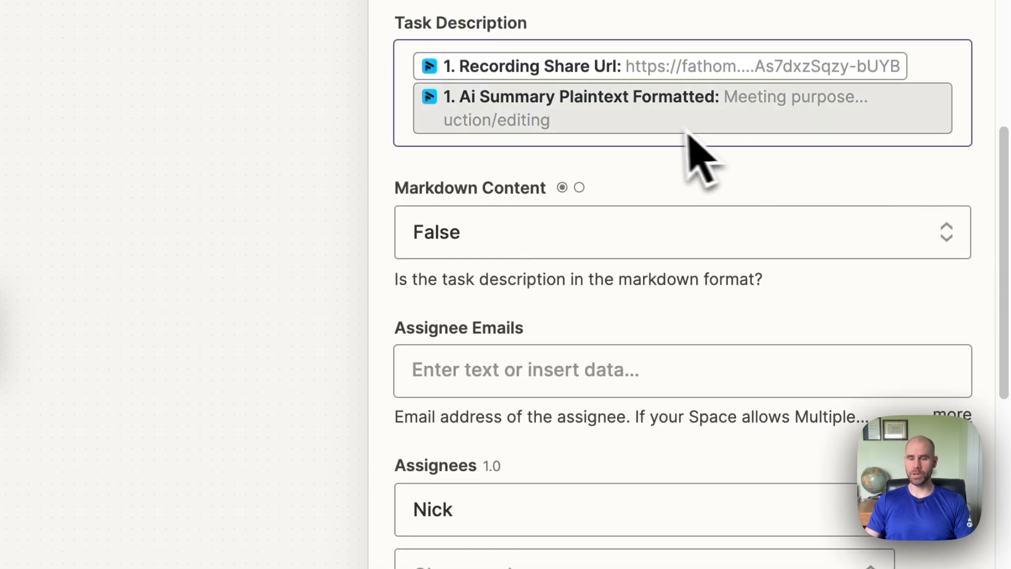
Look again through the Fathom data for other AI summary formats for the Task Description, and close the field list without changes
{"action": "scroll", "coordinate": [876, 244], "scroll_direction": "up", "scroll_amount": 3}
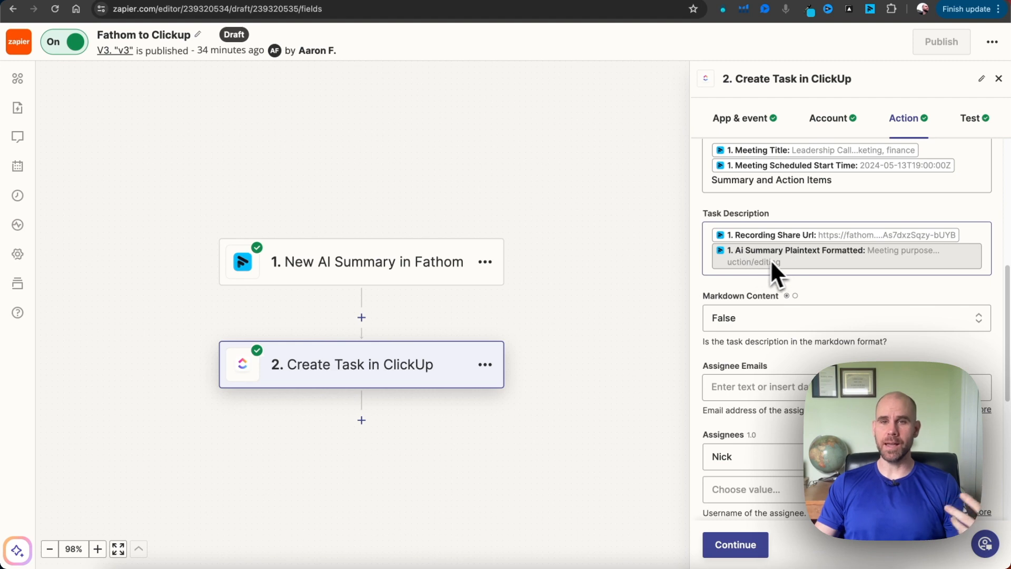
{"action": "left_click", "coordinate": [969, 255]}
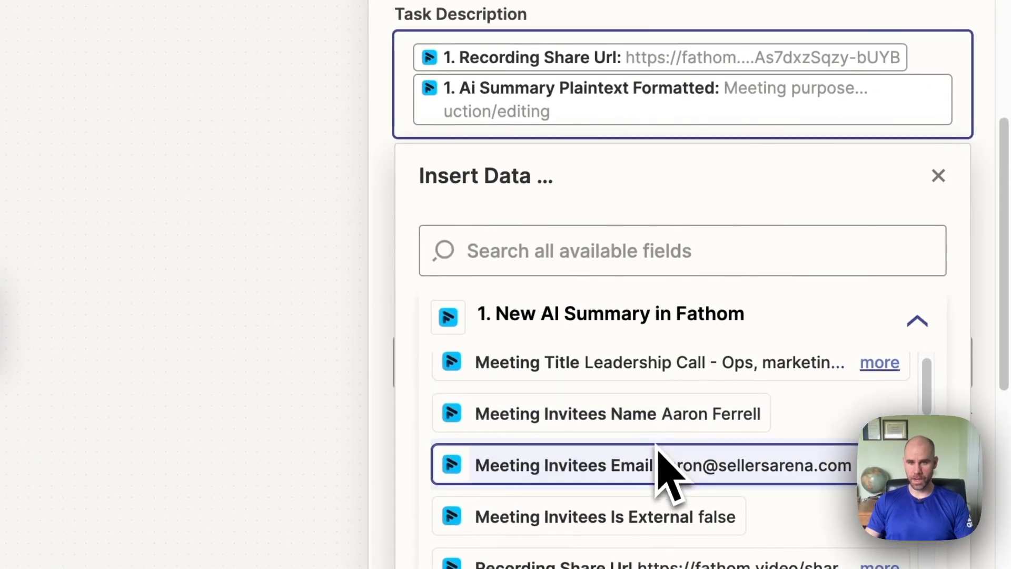
{"action": "scroll", "coordinate": [657, 445], "scroll_direction": "down", "scroll_amount": 7}
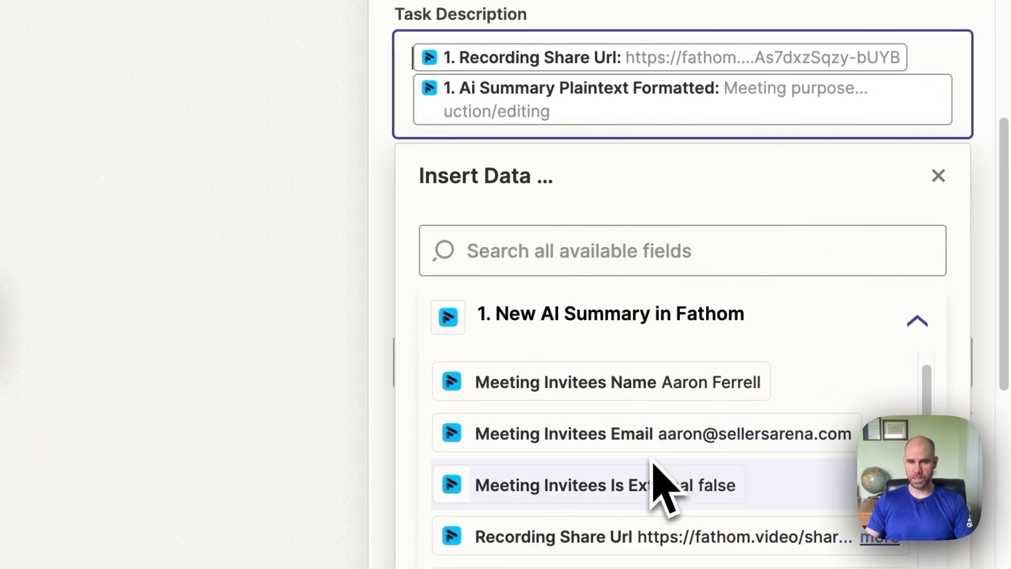
{"action": "scroll", "coordinate": [653, 498], "scroll_direction": "down", "scroll_amount": 2}
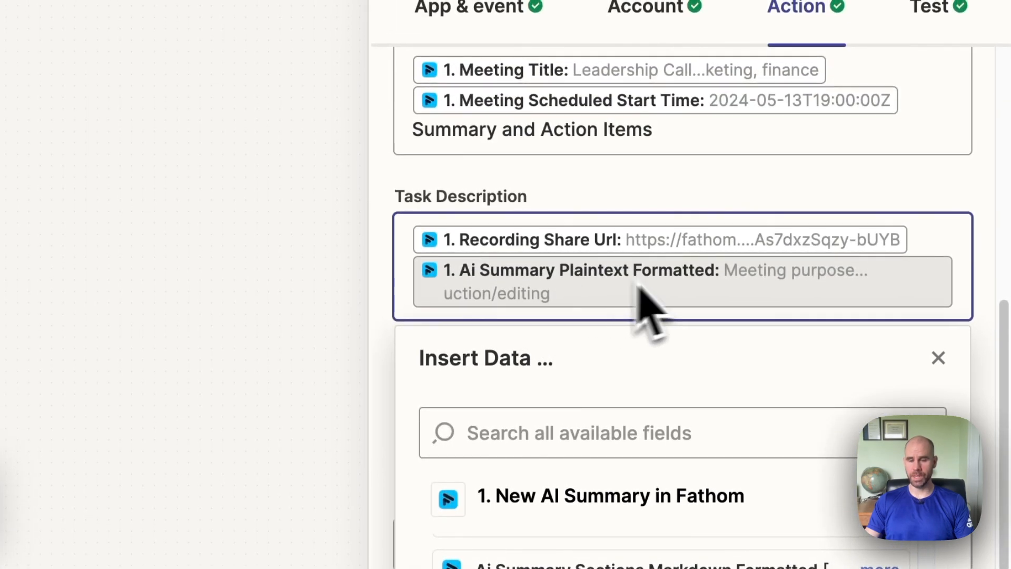
{"action": "left_click", "coordinate": [991, 287]}
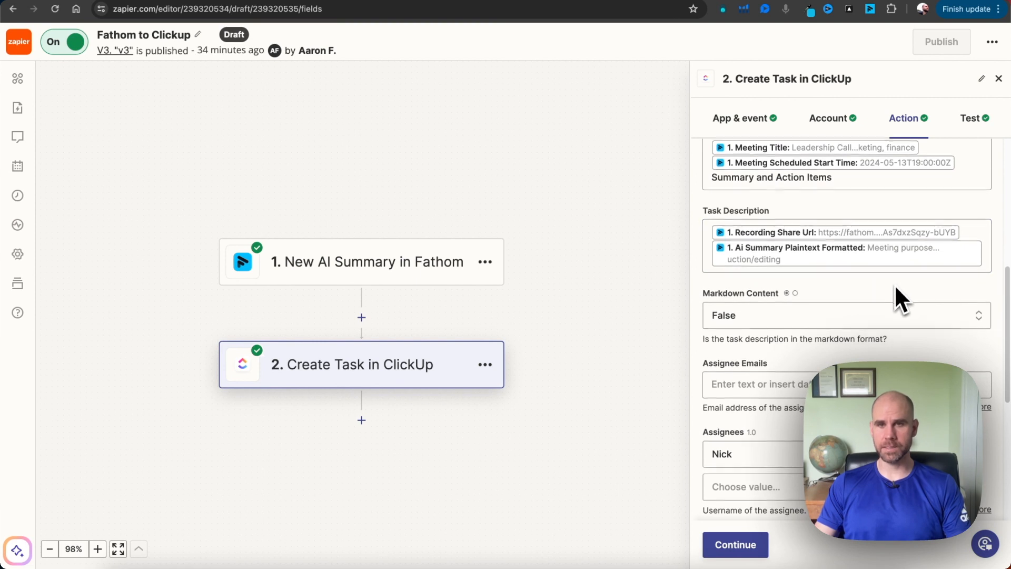
Review the remaining Create Task fields, from Markdown Content and Assignees through Task Status, Tags, Priority and the dates
{"action": "scroll", "coordinate": [894, 283], "scroll_direction": "down", "scroll_amount": 1}
{"action": "scroll", "coordinate": [778, 298], "scroll_direction": "down", "scroll_amount": 1}
{"action": "scroll", "coordinate": [779, 300], "scroll_direction": "down", "scroll_amount": 1}
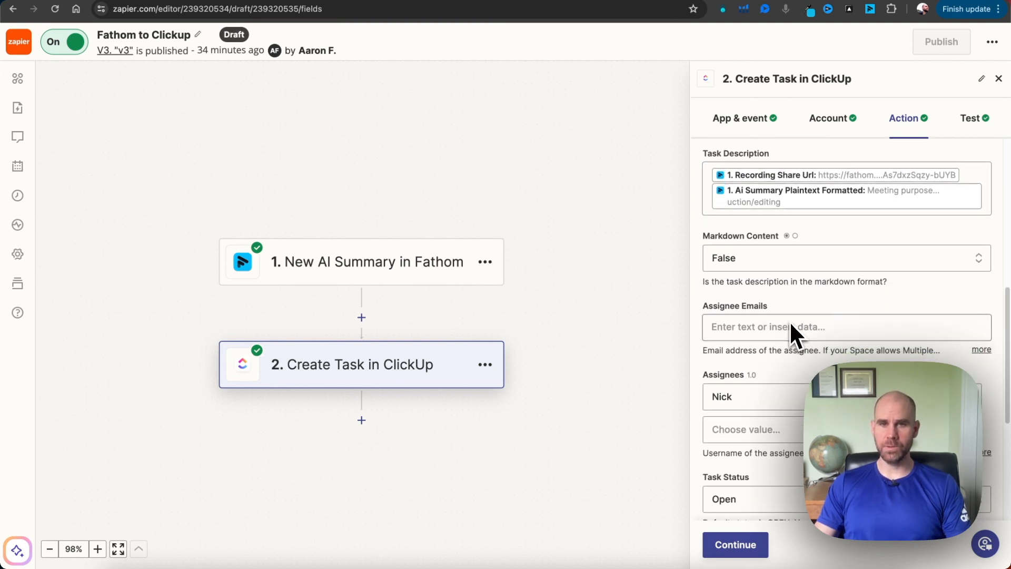
{"action": "scroll", "coordinate": [789, 324], "scroll_direction": "down", "scroll_amount": 1}
{"action": "scroll", "coordinate": [768, 304], "scroll_direction": "down", "scroll_amount": 2}
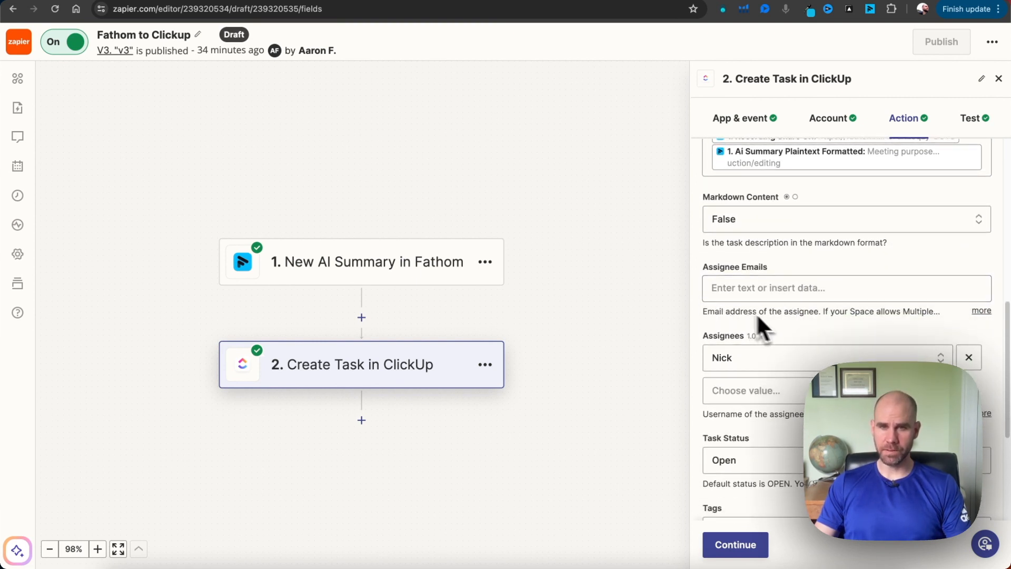
{"action": "scroll", "coordinate": [758, 334], "scroll_direction": "down", "scroll_amount": 1}
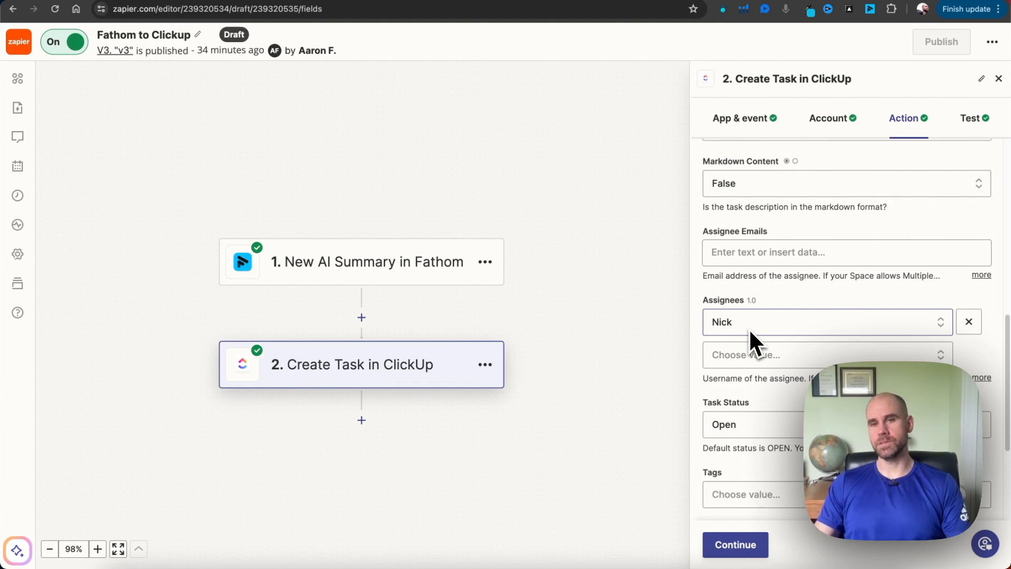
{"action": "scroll", "coordinate": [776, 357], "scroll_direction": "down", "scroll_amount": 2}
{"action": "scroll", "coordinate": [782, 353], "scroll_direction": "down", "scroll_amount": 2}
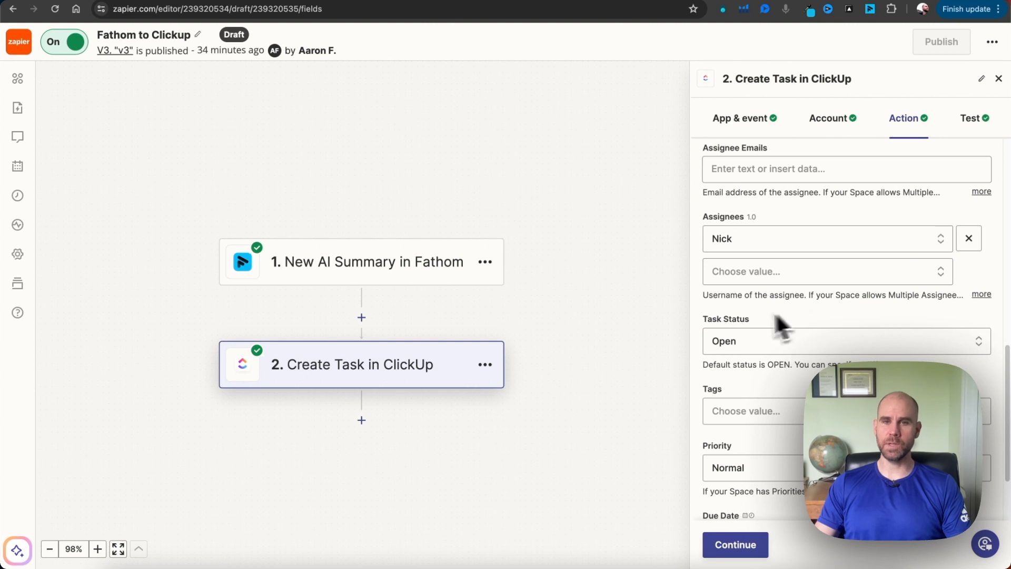
{"action": "scroll", "coordinate": [777, 321], "scroll_direction": "down", "scroll_amount": 1}
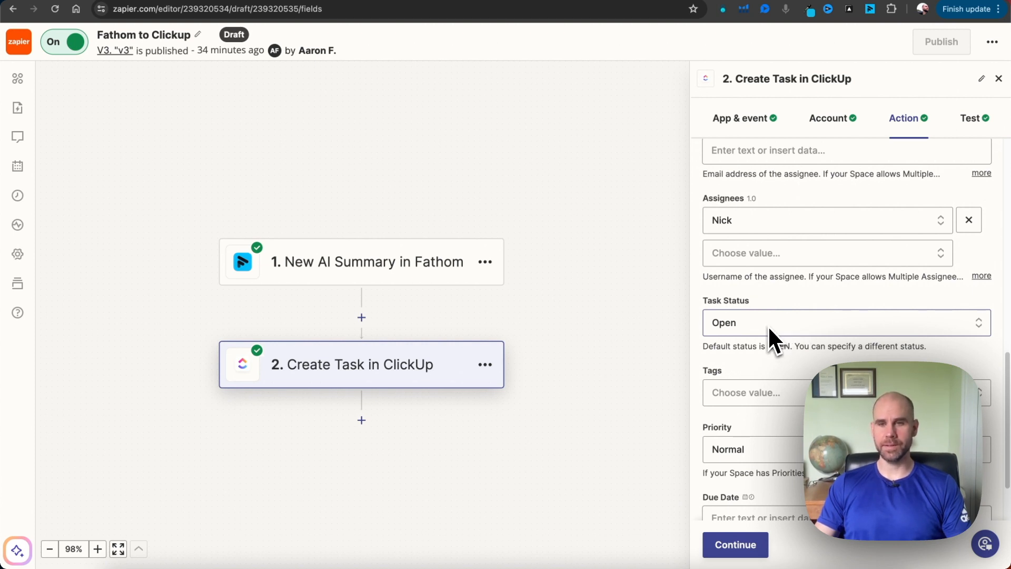
{"action": "scroll", "coordinate": [800, 311], "scroll_direction": "down", "scroll_amount": 2}
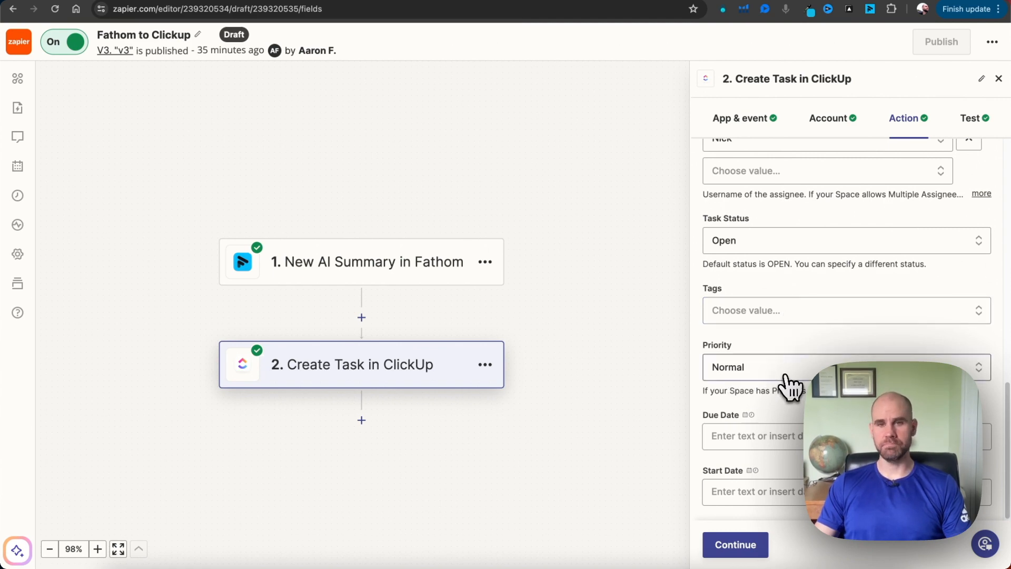
Check the priority choices for the created task and keep Normal selected
{"action": "left_click", "coordinate": [787, 376]}
{"action": "scroll", "coordinate": [801, 387], "scroll_direction": "down", "scroll_amount": 5}
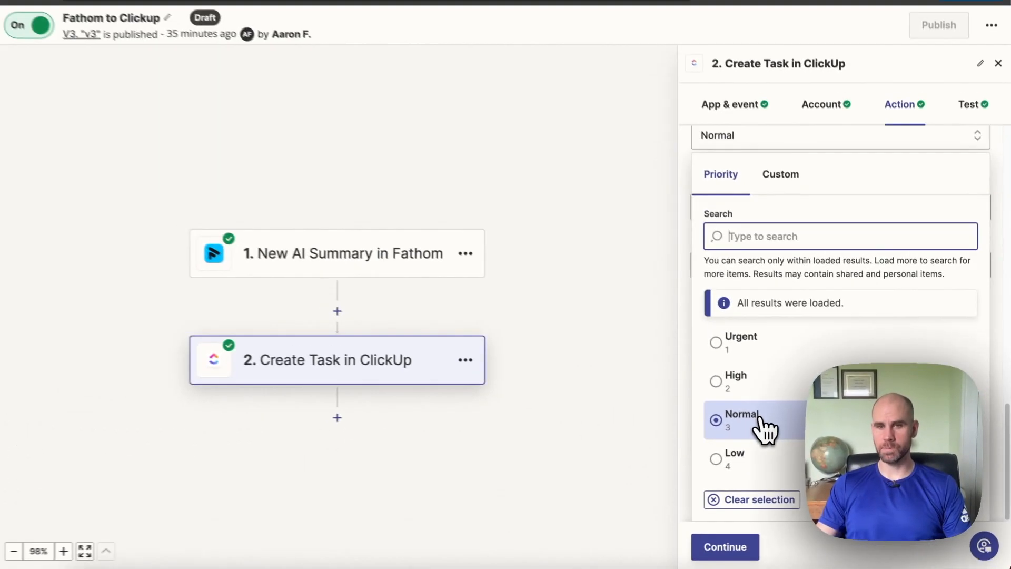
{"action": "left_click", "coordinate": [761, 421]}
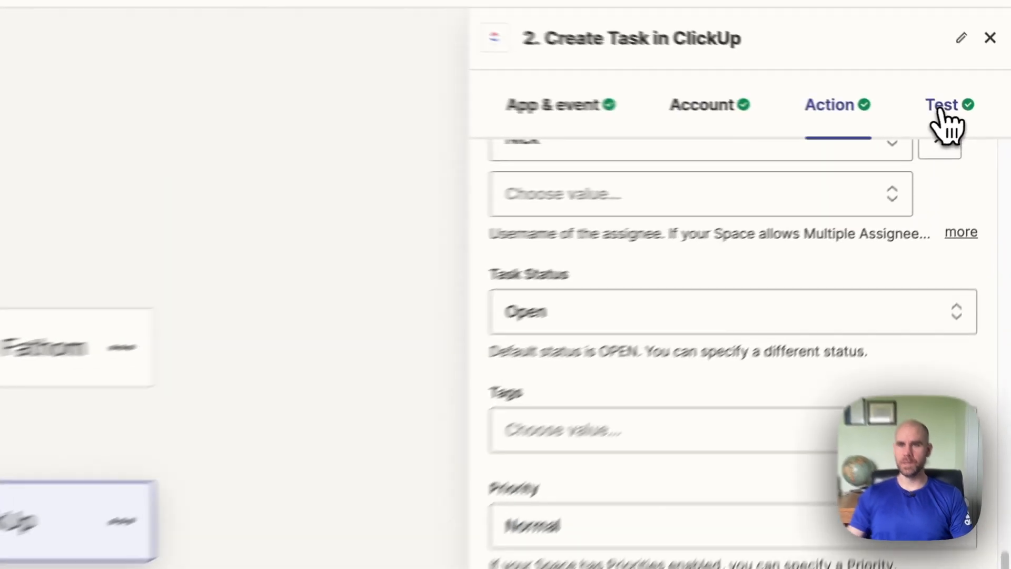
Review the test result data of the Create Task in ClickUp step
{"action": "left_click", "coordinate": [939, 112]}
{"action": "scroll", "coordinate": [737, 316], "scroll_direction": "down", "scroll_amount": 10}
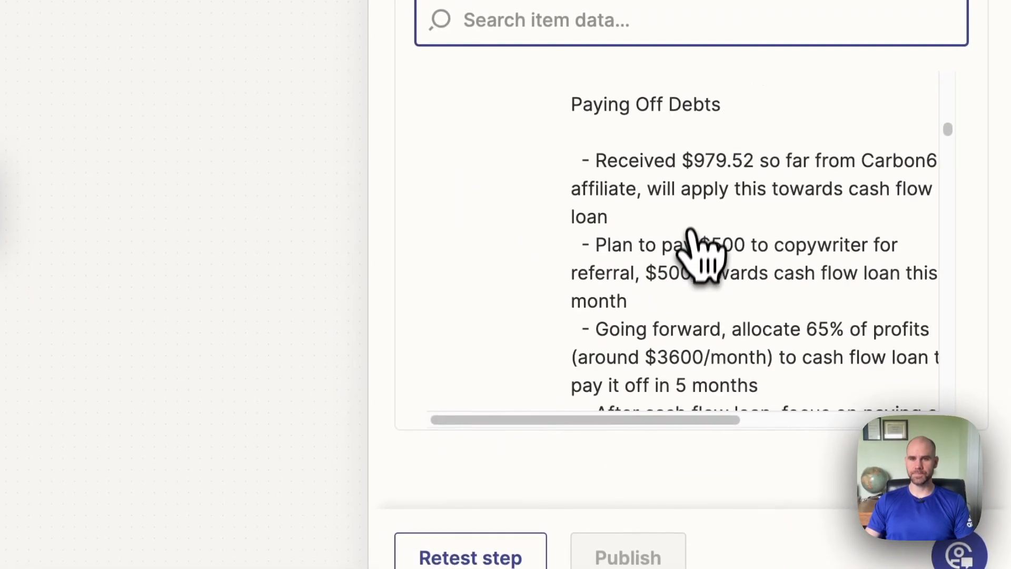
{"action": "scroll", "coordinate": [693, 234], "scroll_direction": "up", "scroll_amount": 10}
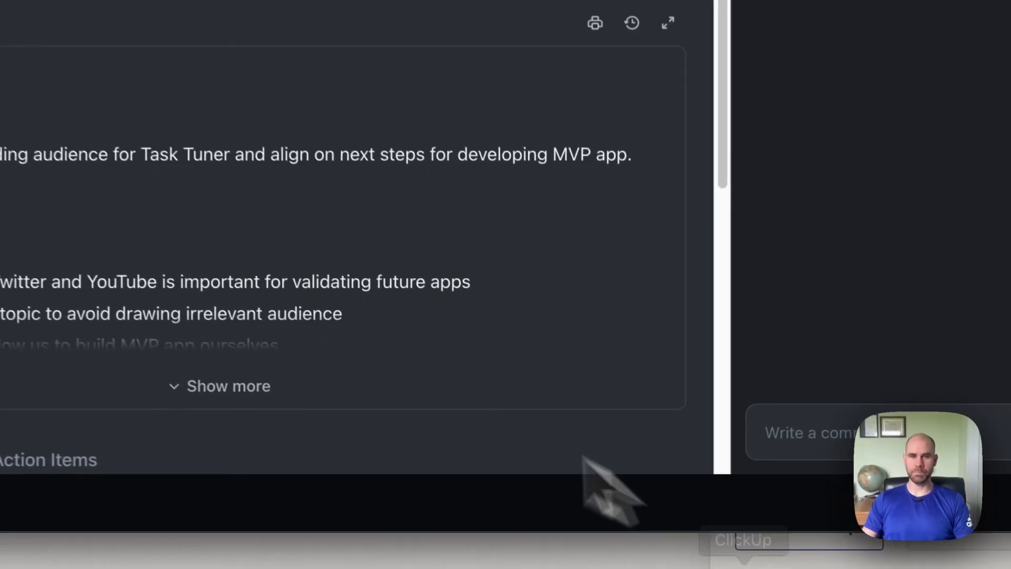
Review the existing meeting task's summary and properties in ClickUp, and close the task
{"action": "scroll", "coordinate": [487, 369], "scroll_direction": "down", "scroll_amount": 5}
{"action": "scroll", "coordinate": [483, 350], "scroll_direction": "up", "scroll_amount": 5}
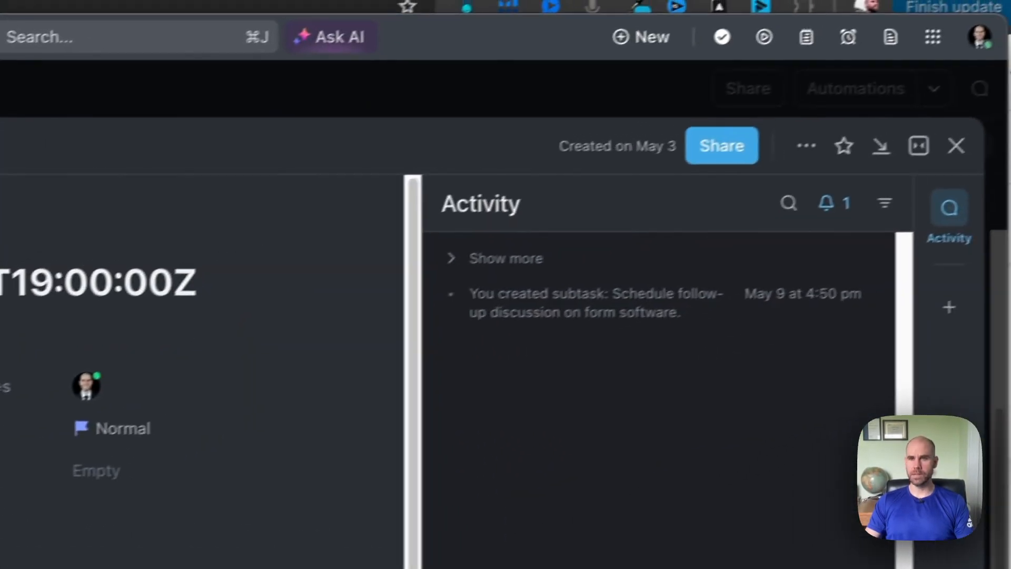
{"action": "left_click", "coordinate": [956, 145]}
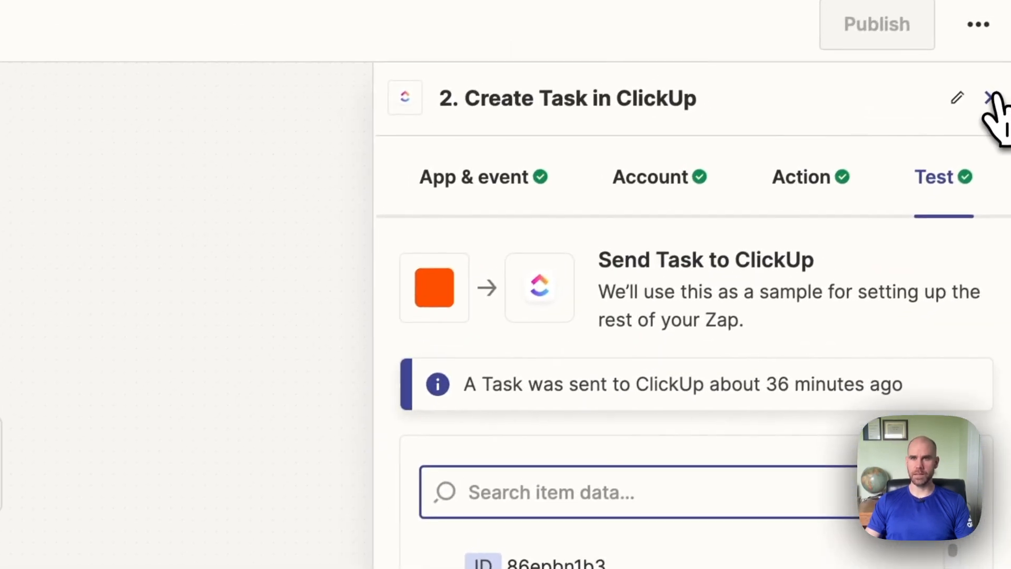
Close the Create Task step in Zapier, switch to Zoom and start a new meeting with computer audio
{"action": "left_click", "coordinate": [993, 98]}
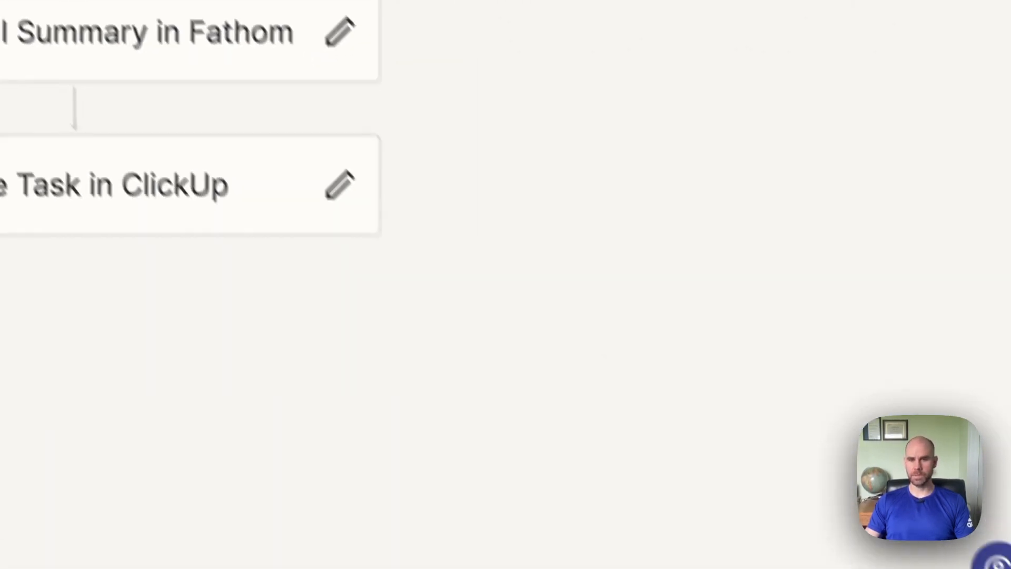
{"action": "left_click", "coordinate": [504, 567]}
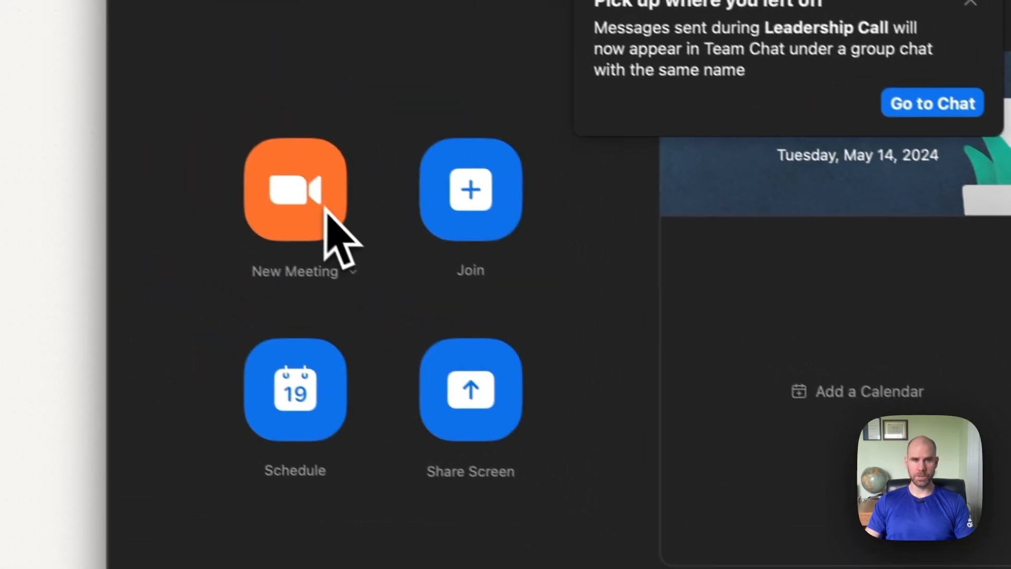
{"action": "left_click", "coordinate": [324, 207]}
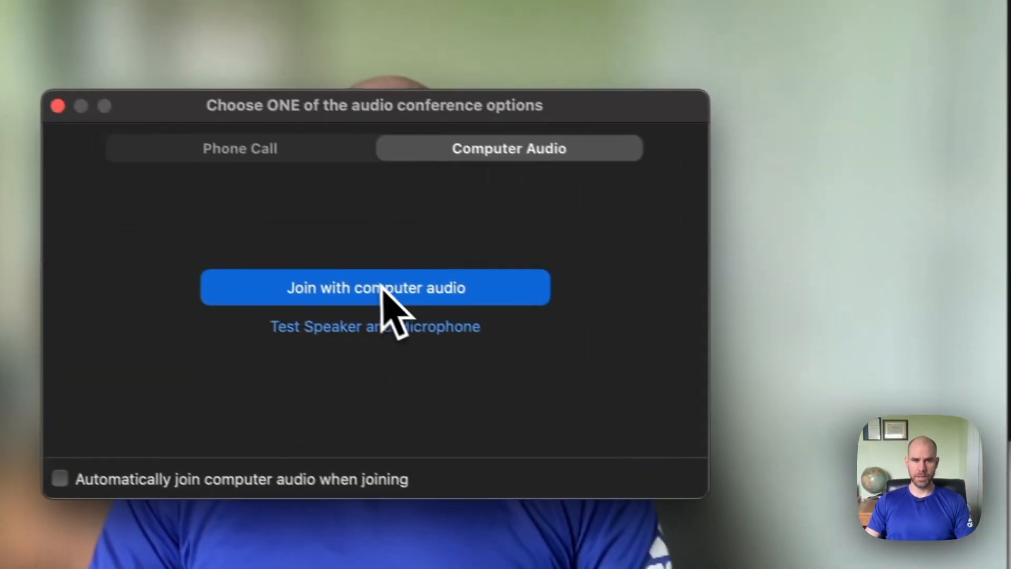
{"action": "left_click", "coordinate": [153, 202]}
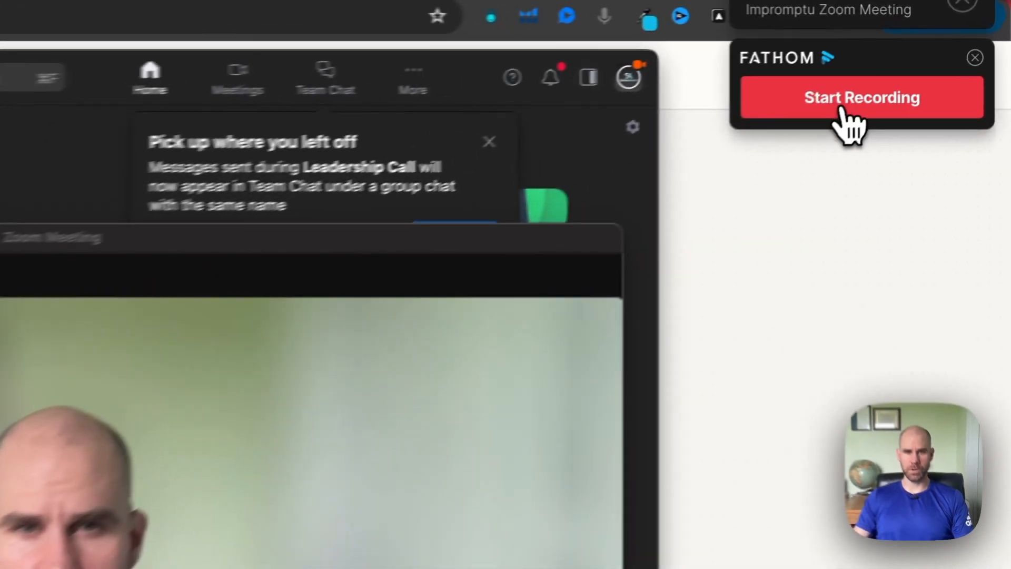
Record the Zoom meeting with Fathom without waiting for attendees, and end the meeting for all
{"action": "left_click", "coordinate": [914, 59]}
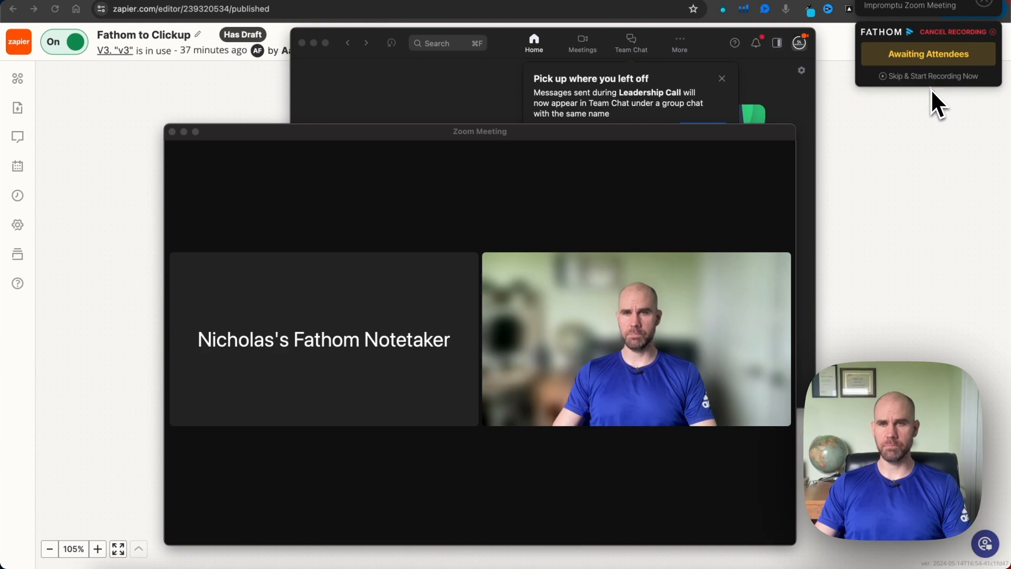
{"action": "left_click", "coordinate": [898, 79]}
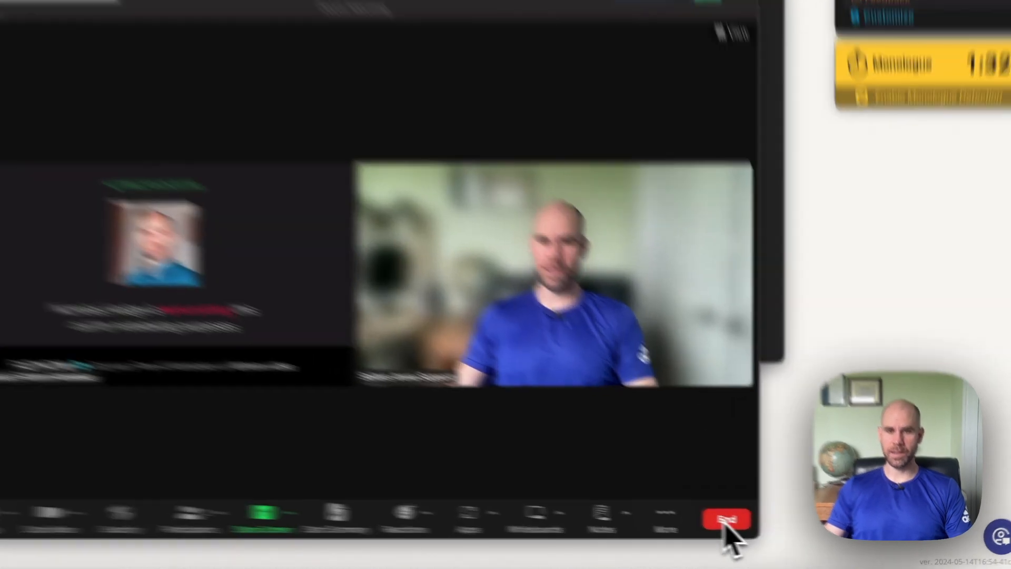
{"action": "left_click", "coordinate": [769, 529]}
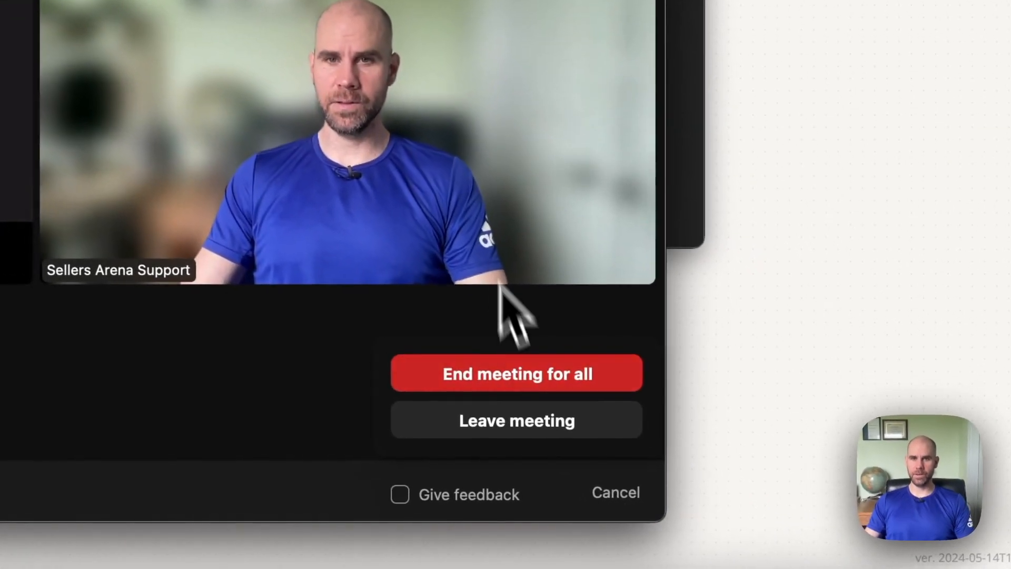
{"action": "left_click", "coordinate": [509, 376]}
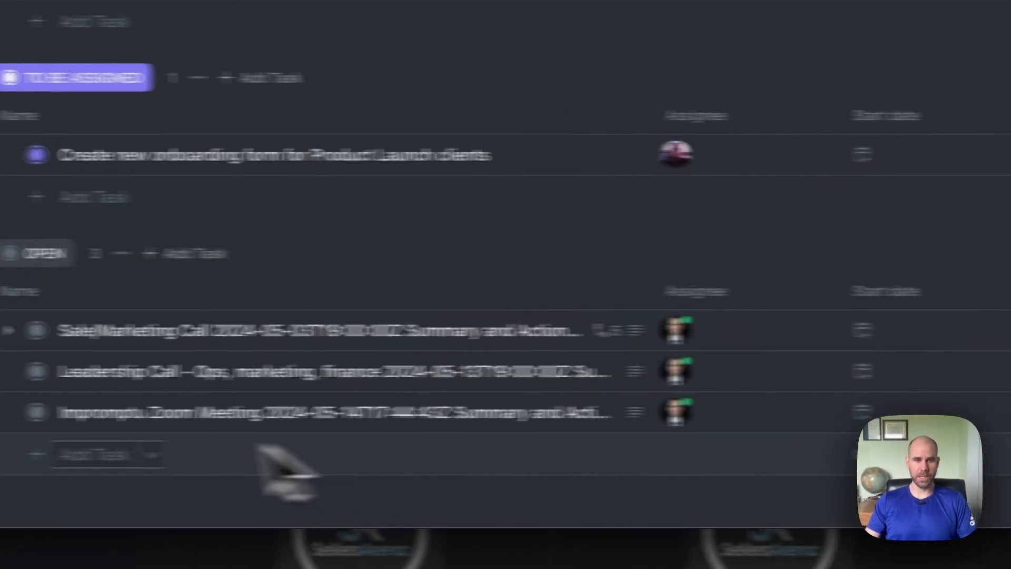
Open the Impromptu Zoom Meeting task in ClickUp's Operations list and follow the Fathom recording link in its description
{"action": "left_click", "coordinate": [286, 416]}
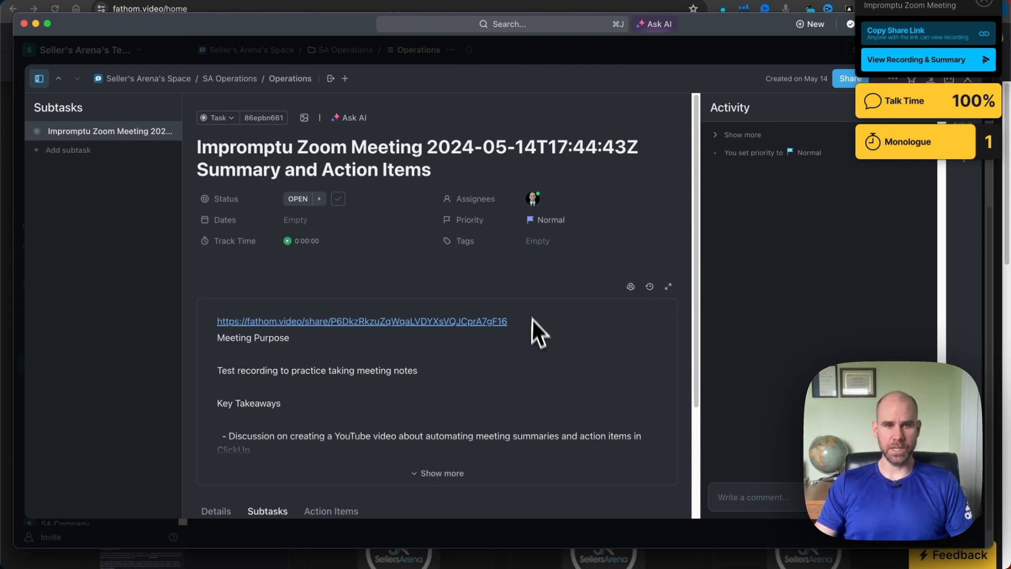
{"action": "scroll", "coordinate": [544, 358], "scroll_direction": "down", "scroll_amount": 1}
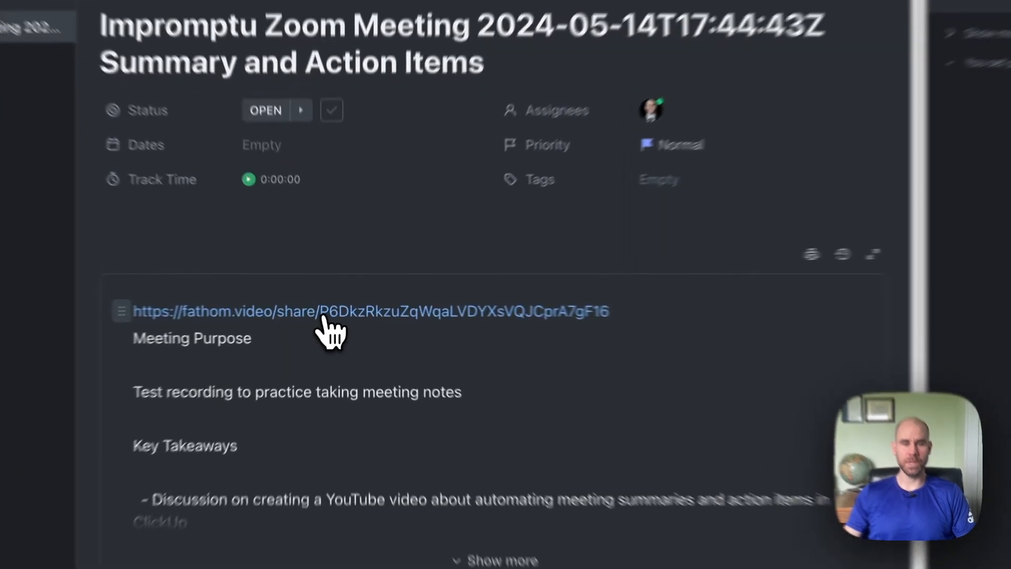
{"action": "left_click", "coordinate": [322, 316]}
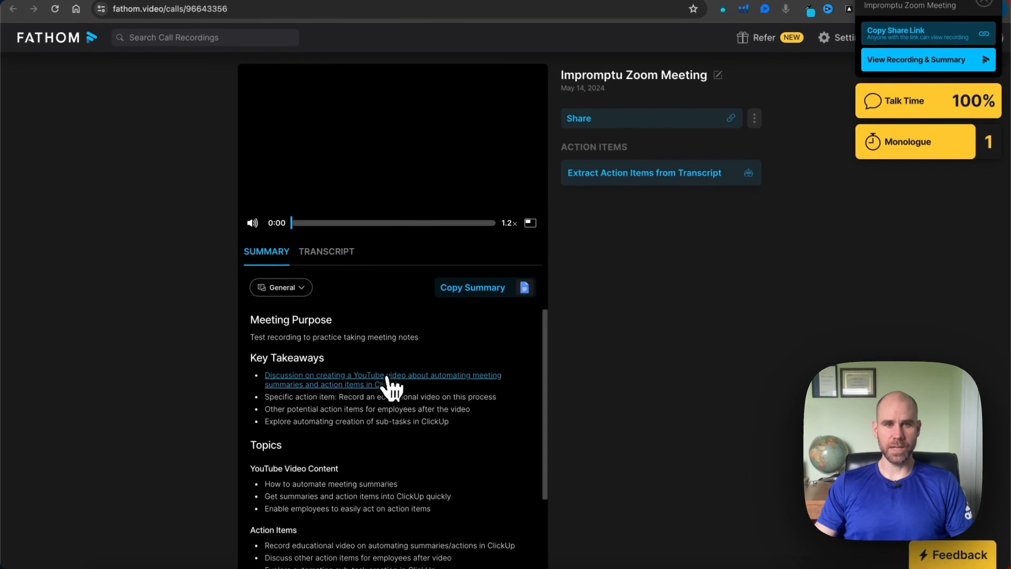
Read the Impromptu Zoom Meeting summary in Fathom down to Next Steps, and go back to the My Calls page
{"action": "scroll", "coordinate": [399, 375], "scroll_direction": "down", "scroll_amount": 3}
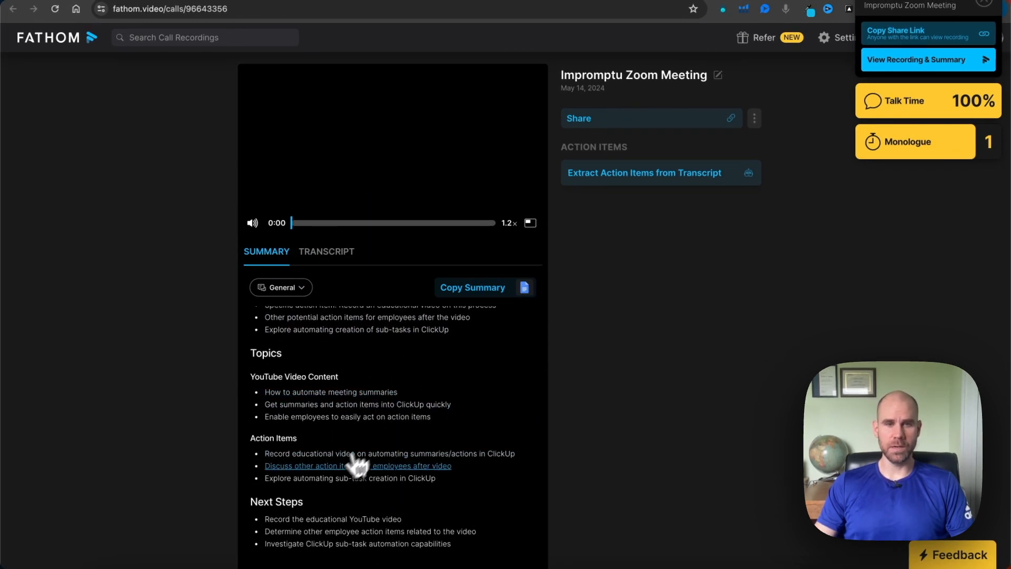
{"action": "scroll", "coordinate": [447, 419], "scroll_direction": "up", "scroll_amount": 1}
{"action": "scroll", "coordinate": [448, 418], "scroll_direction": "up", "scroll_amount": 3}
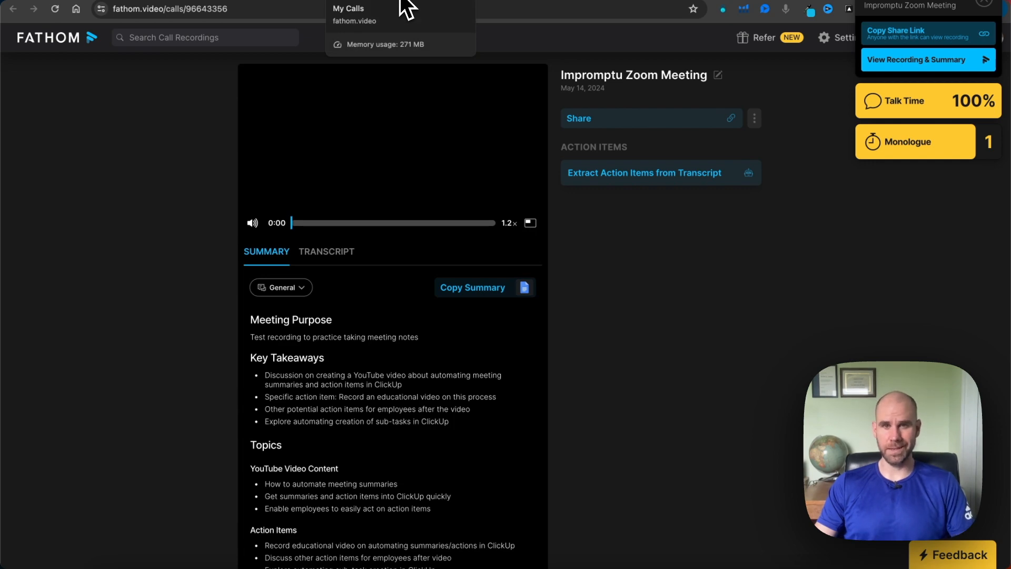
{"action": "left_click", "coordinate": [405, 8]}
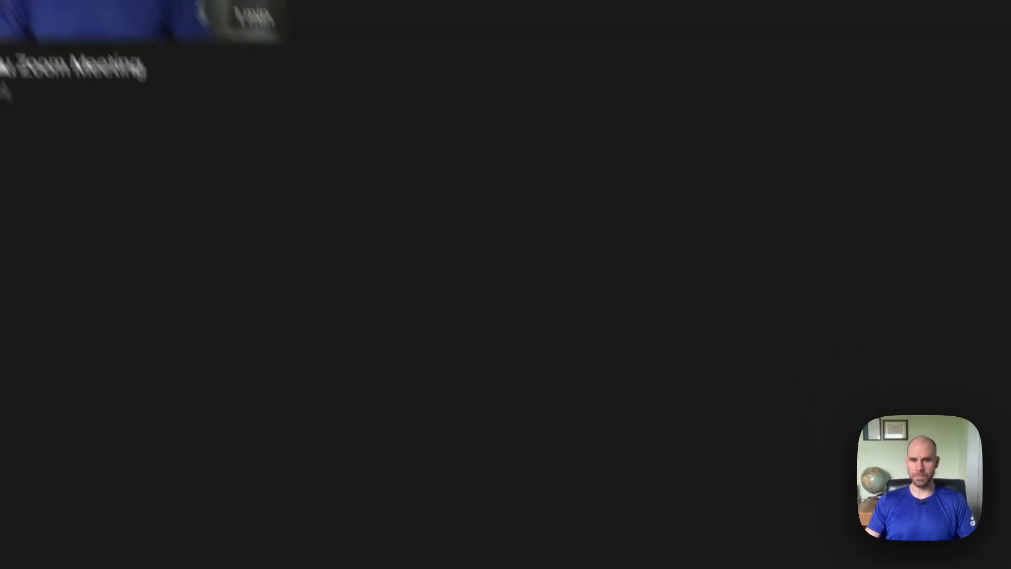
Return to the Impromptu Zoom Meeting task in ClickUp, expand its description and read through to Next Steps
{"action": "left_click", "coordinate": [576, 566]}
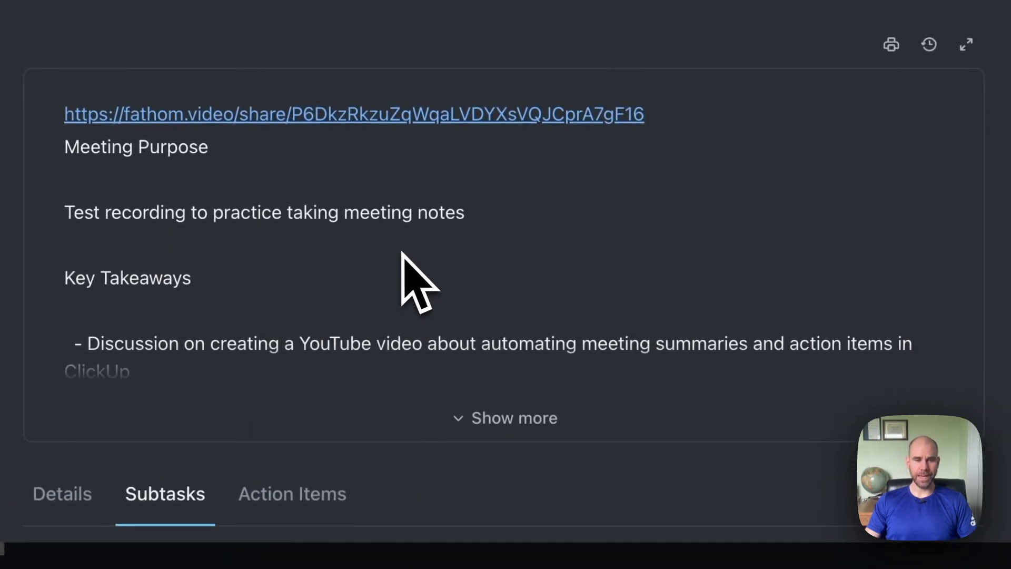
{"action": "scroll", "coordinate": [401, 252], "scroll_direction": "down", "scroll_amount": 1}
{"action": "left_click", "coordinate": [494, 379]}
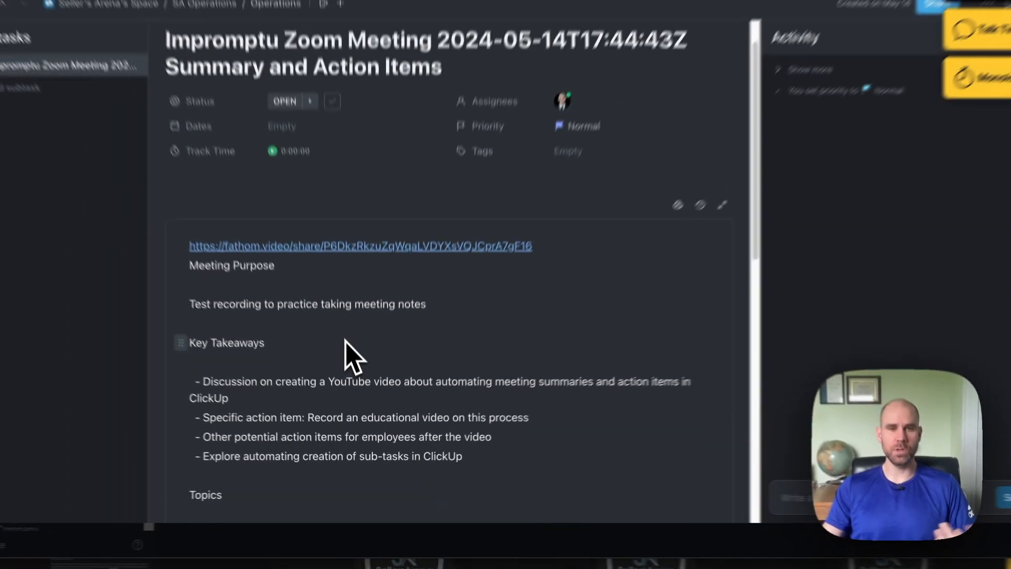
{"action": "scroll", "coordinate": [346, 341], "scroll_direction": "down", "scroll_amount": 3}
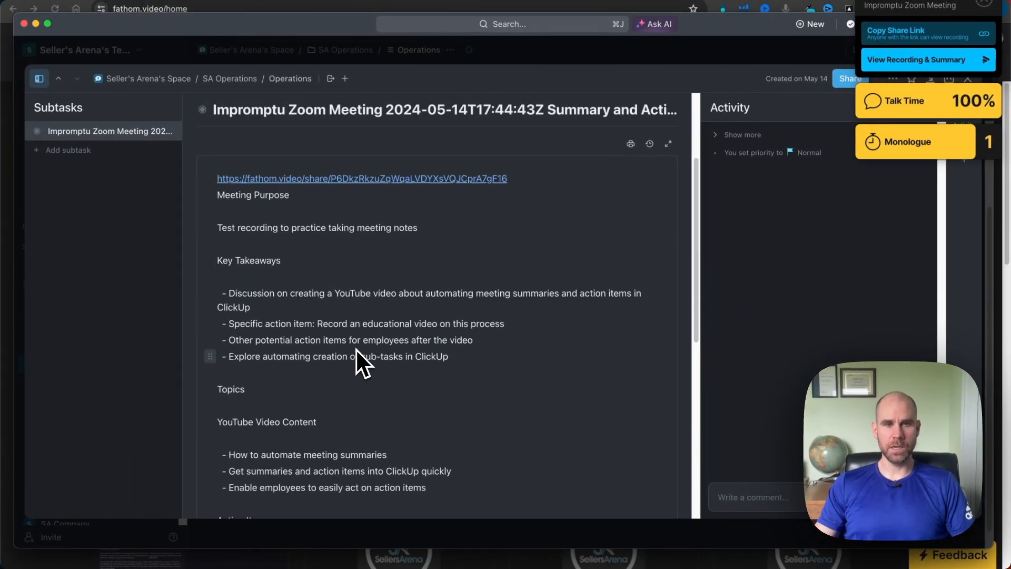
{"action": "scroll", "coordinate": [356, 349], "scroll_direction": "down", "scroll_amount": 5}
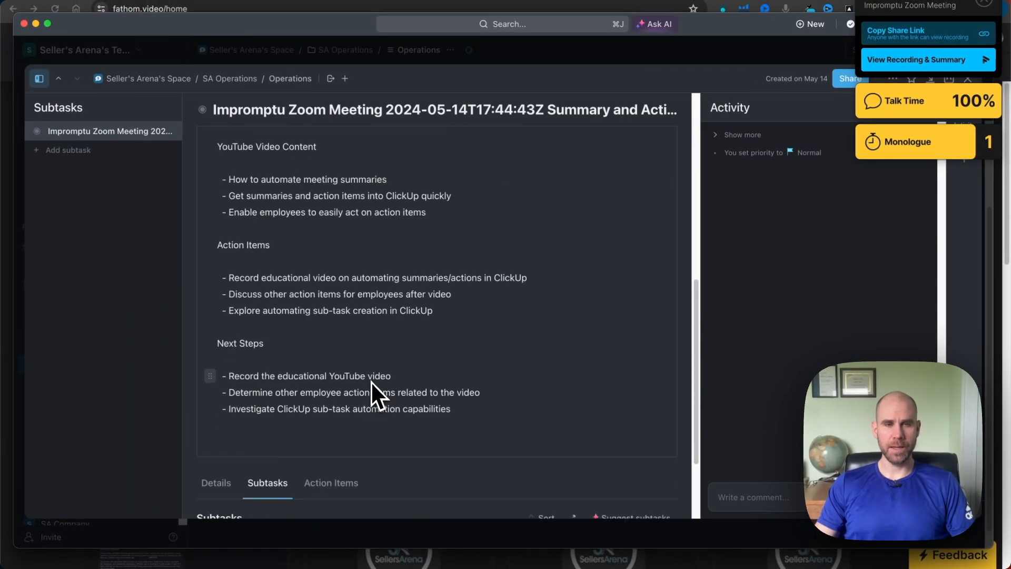
Generate suggested subtasks for the Impromptu Zoom Meeting task from its description
{"action": "scroll", "coordinate": [372, 381], "scroll_direction": "down", "scroll_amount": 3}
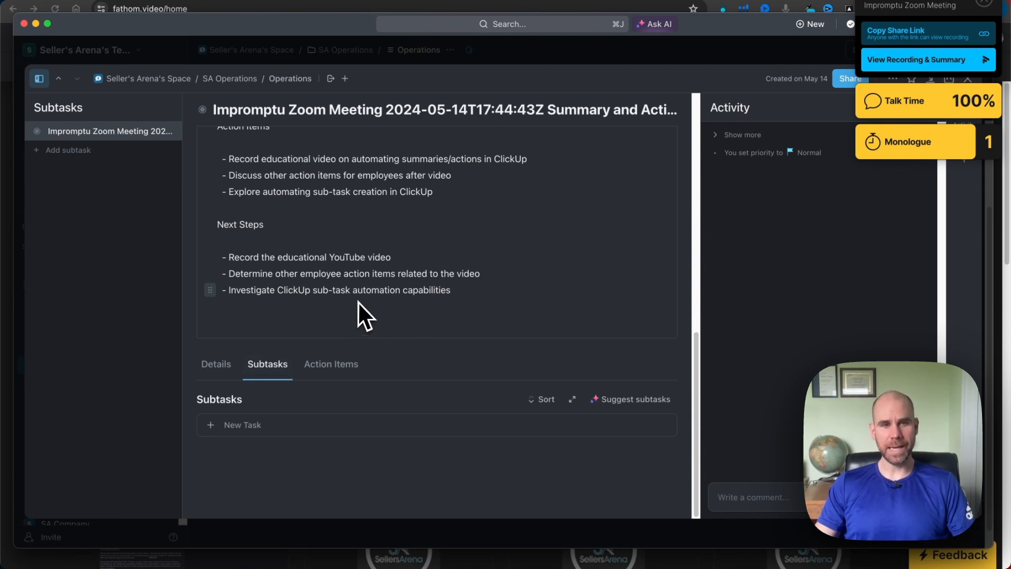
{"action": "left_click", "coordinate": [617, 403]}
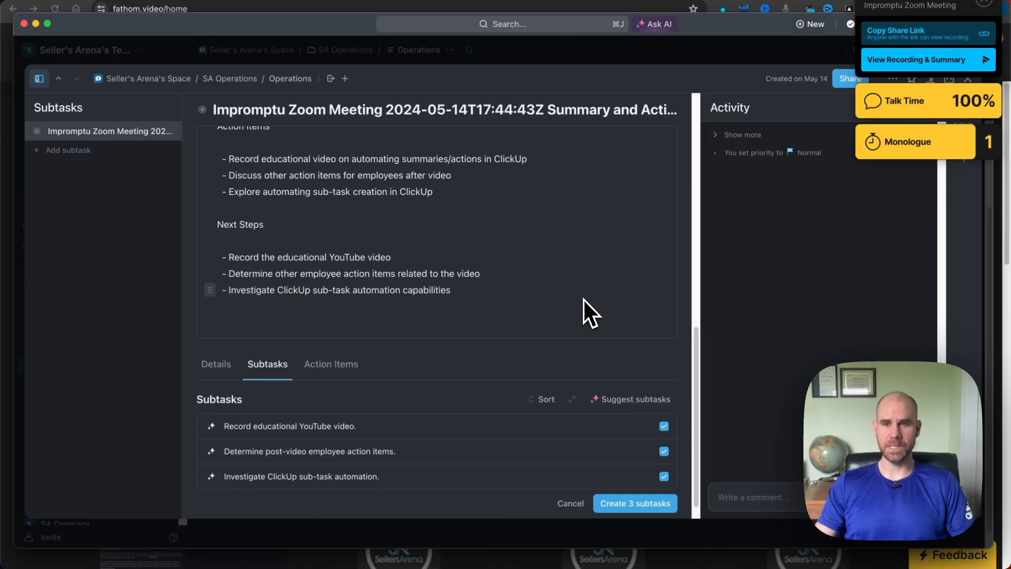
{"action": "scroll", "coordinate": [566, 299], "scroll_direction": "down", "scroll_amount": 1}
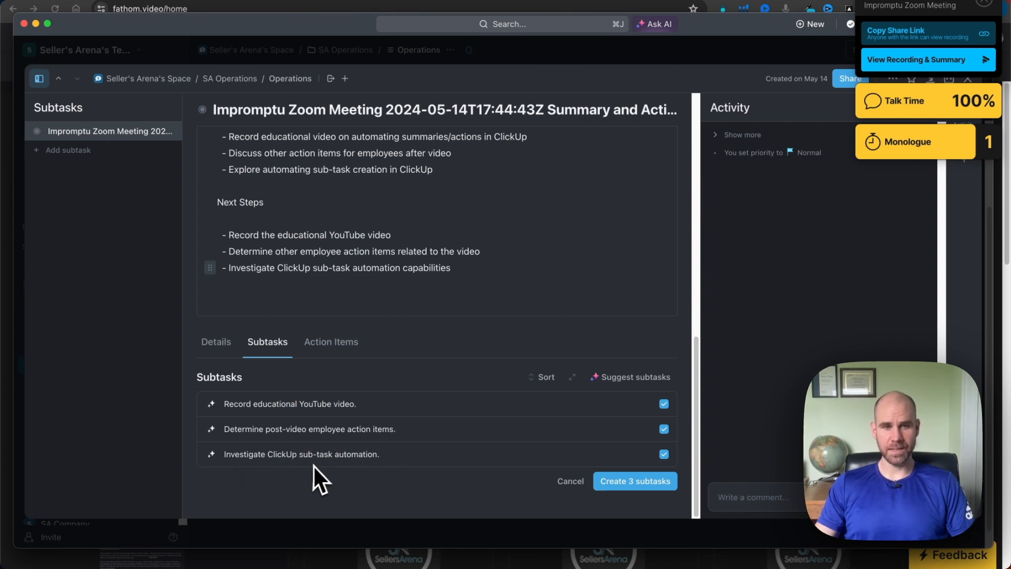
Compare the suggested subtasks with the description's Action Items and Next Steps, and create all three of them
{"action": "scroll", "coordinate": [468, 358], "scroll_direction": "up", "scroll_amount": 1}
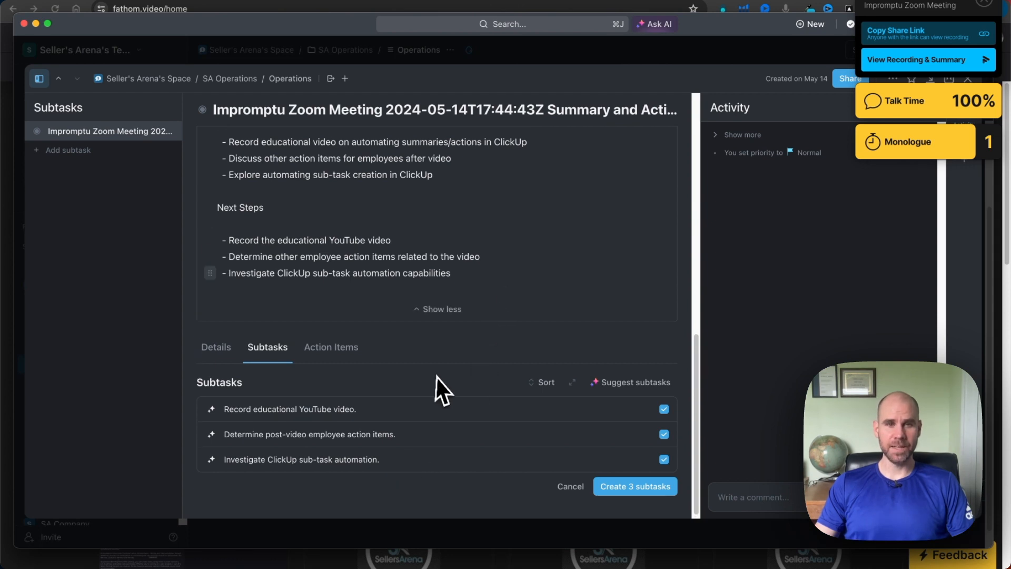
{"action": "scroll", "coordinate": [417, 277], "scroll_direction": "up", "scroll_amount": 3}
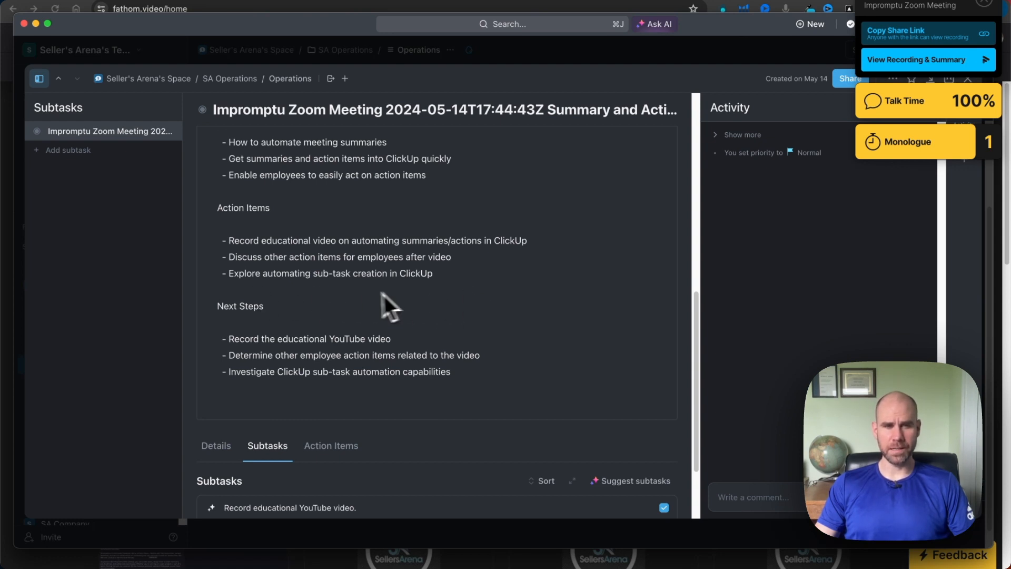
{"action": "scroll", "coordinate": [491, 309], "scroll_direction": "down", "scroll_amount": 2}
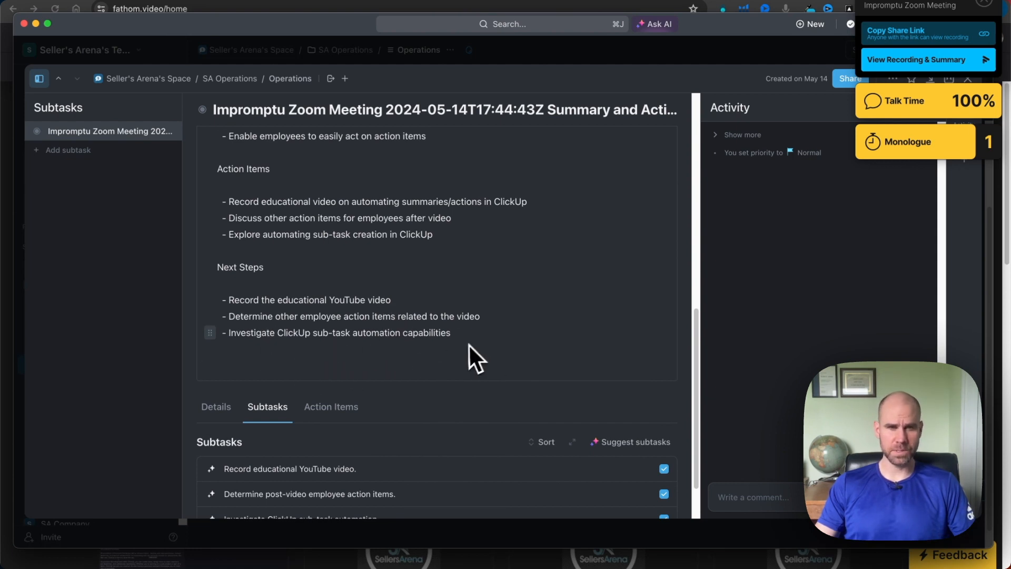
{"action": "scroll", "coordinate": [468, 344], "scroll_direction": "down", "scroll_amount": 3}
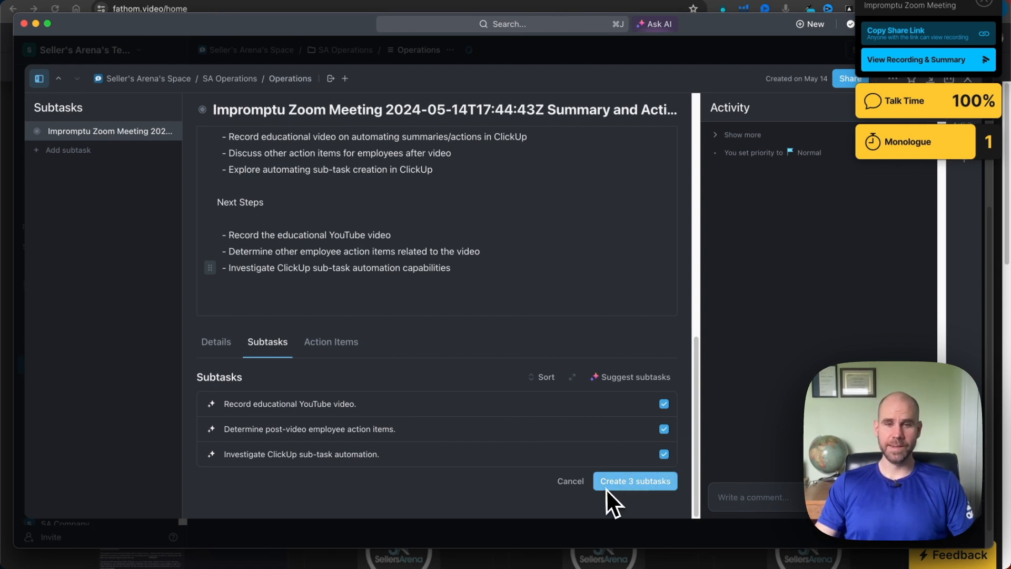
{"action": "left_click", "coordinate": [569, 481]}
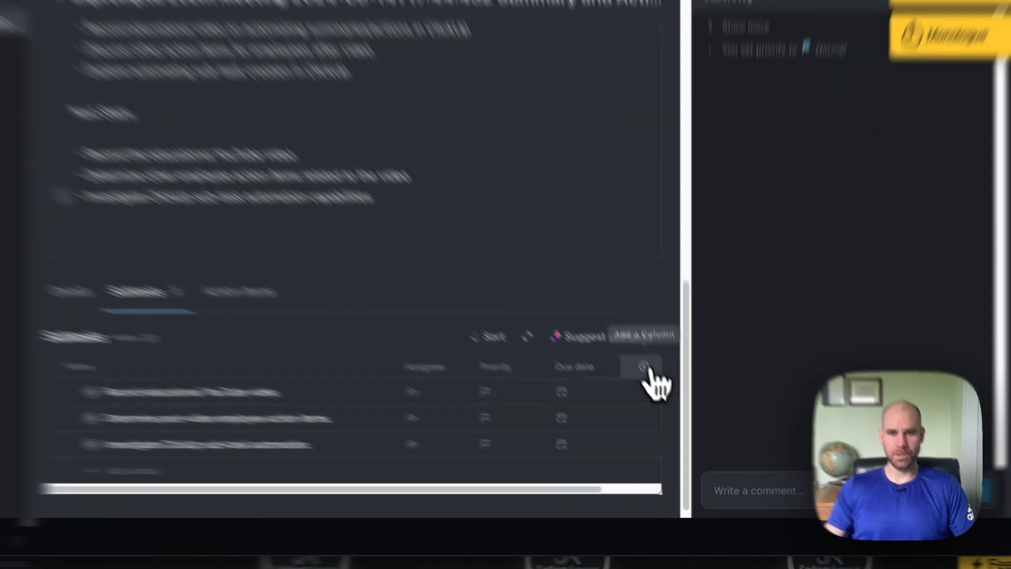
Open the list of fields that can be shown as columns in the subtasks table
{"action": "left_click", "coordinate": [663, 400]}
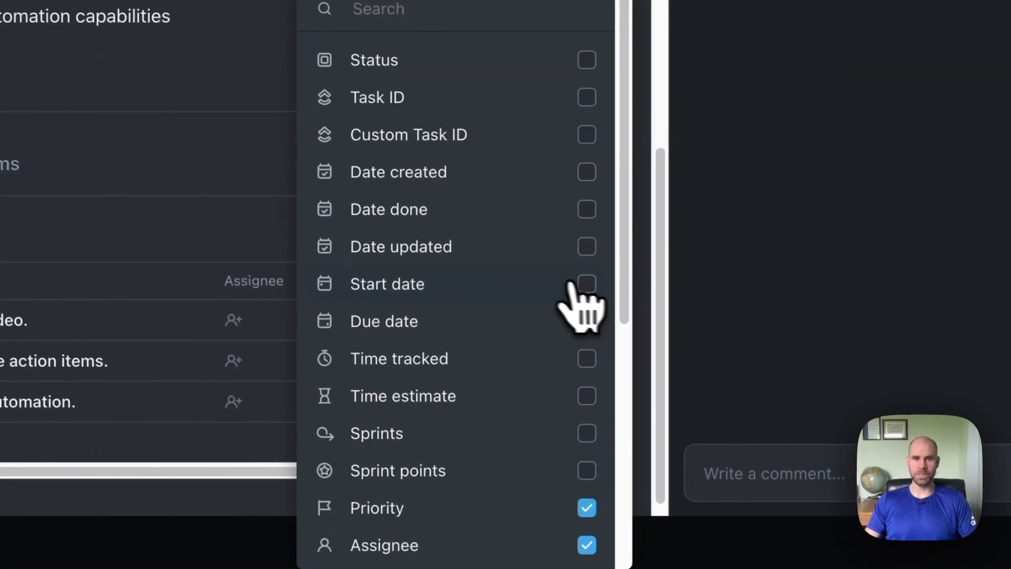